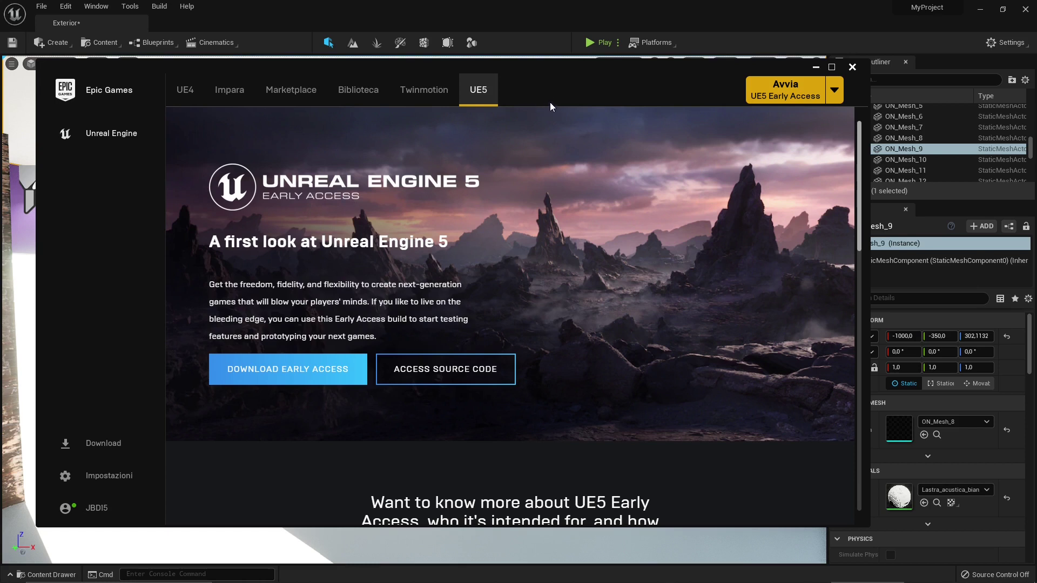
Step: Launch UE5 Early Access, view the Archvis template under Architecture Engineering & Construction, and close the project browser and launcher
drag(551, 100, 563, 107)
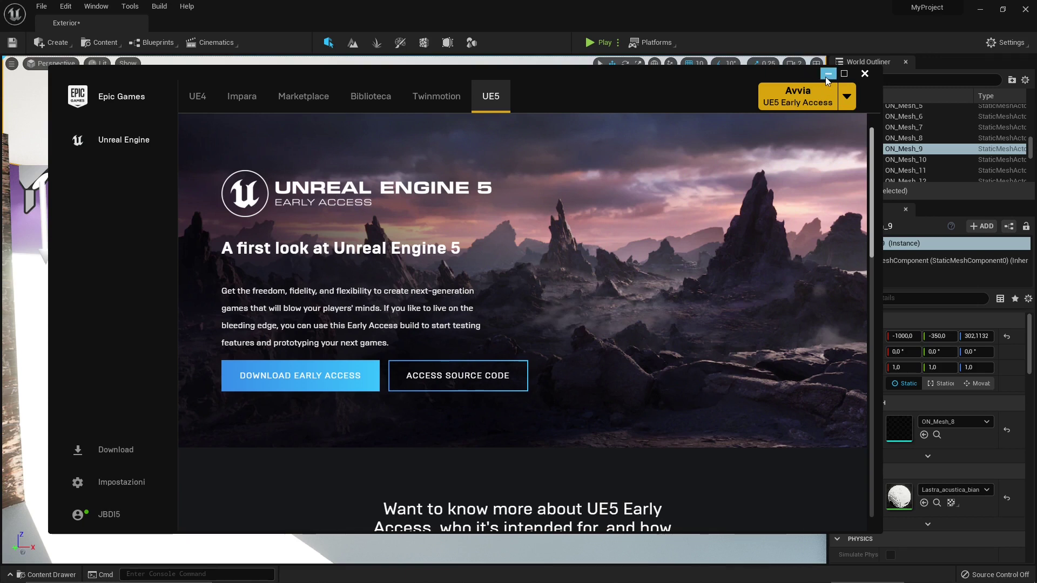
click(803, 102)
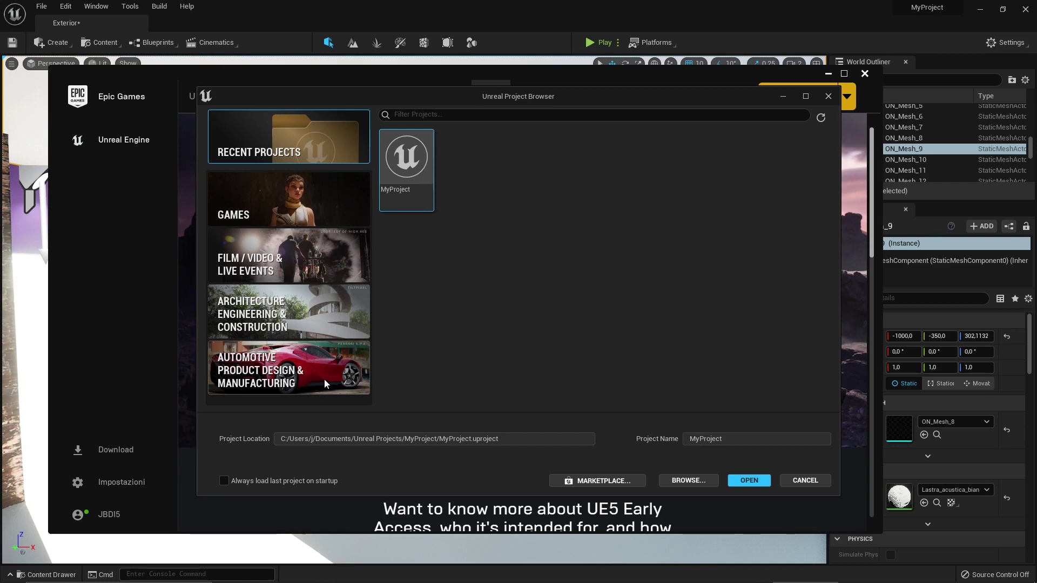
click(309, 327)
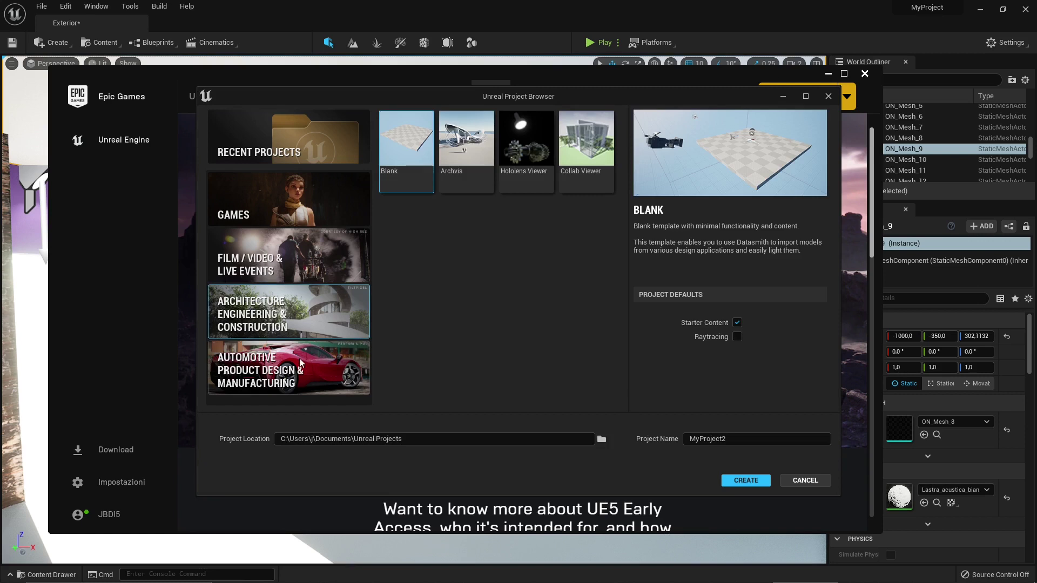
click(469, 194)
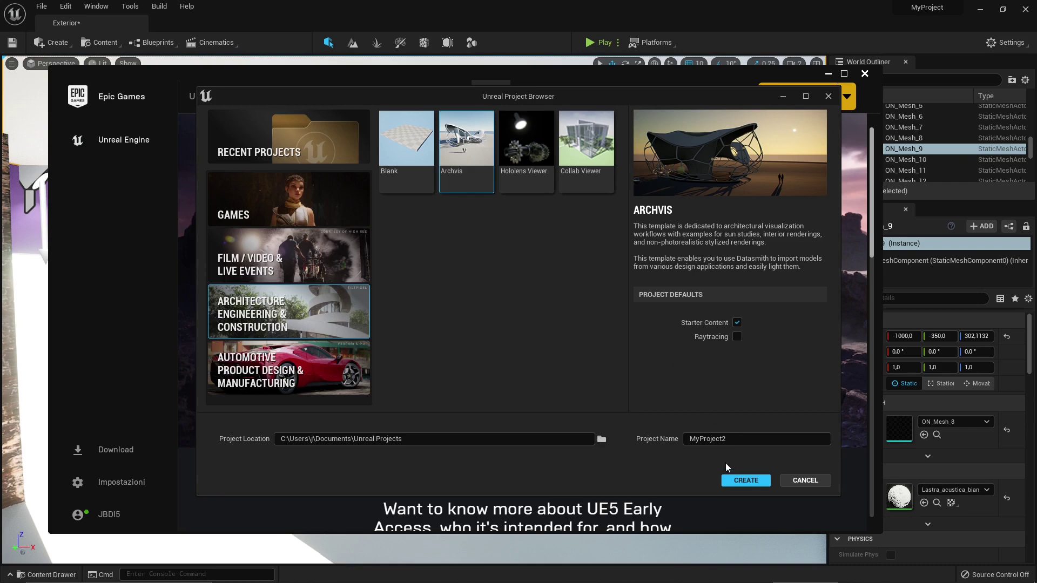
click(828, 97)
click(828, 73)
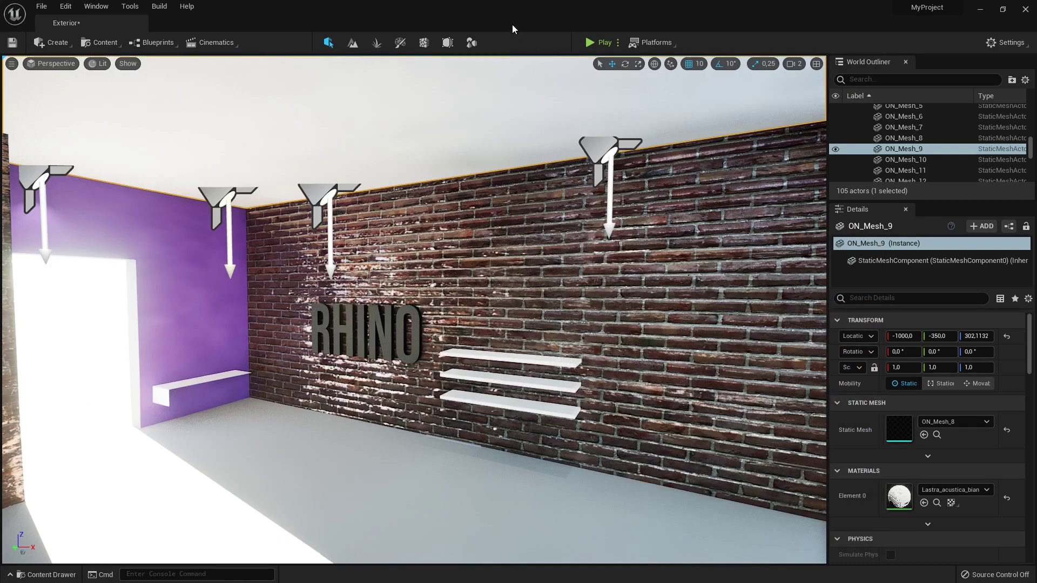
Step: Examine the imported building from the outside and return inside to the room with the RHINO lettering
scroll(449, 381, down, 10)
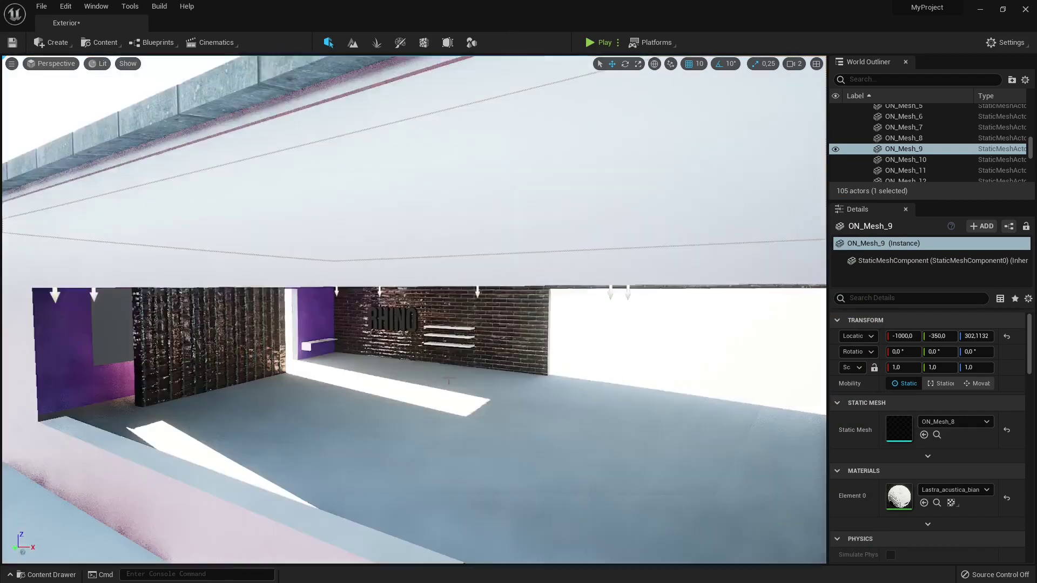
scroll(449, 380, down, 12)
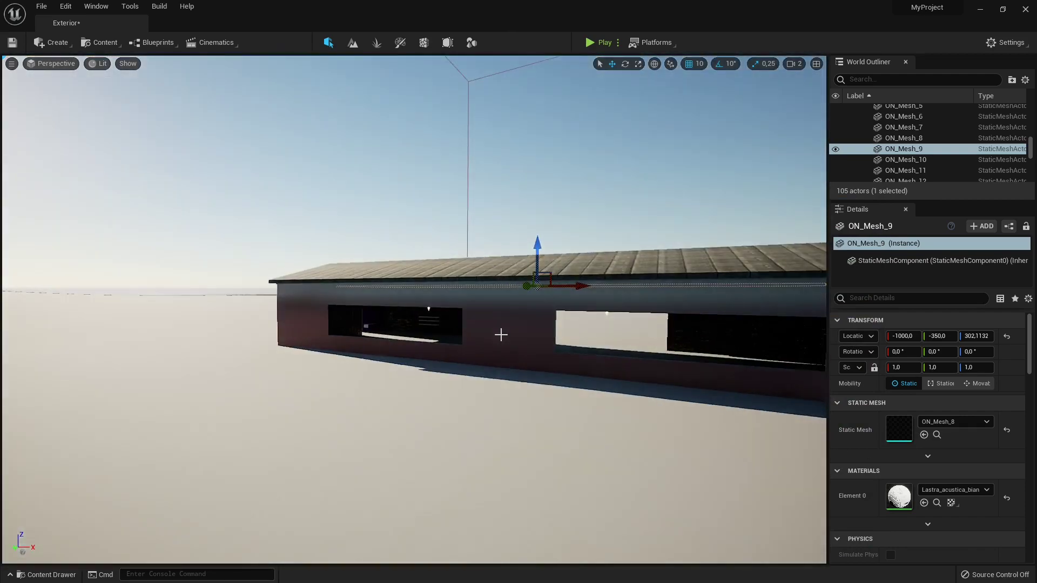
scroll(484, 319, down, 4)
right_drag(483, 313, 449, 317)
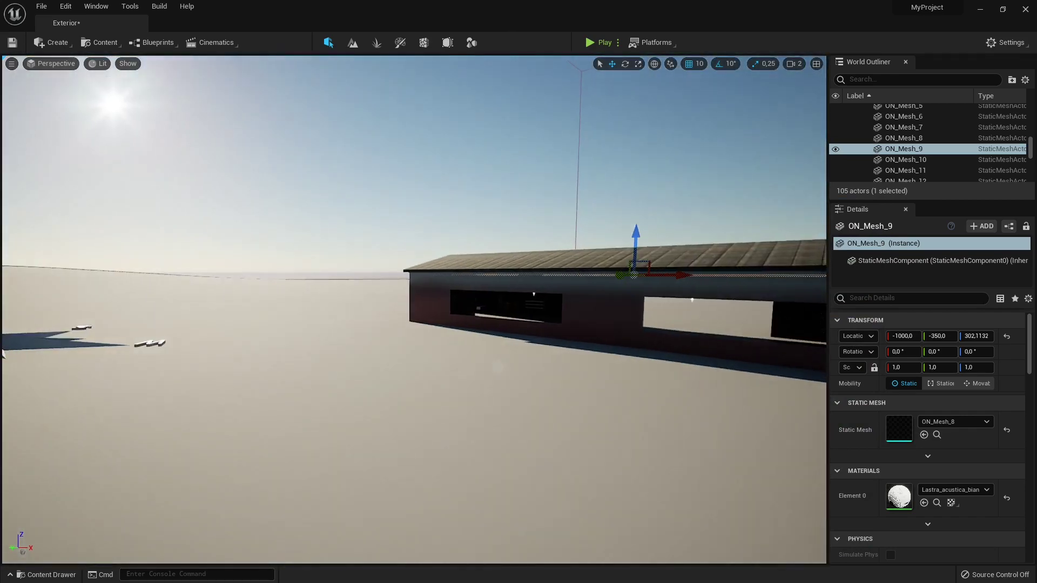
right_drag(498, 367, 556, 356)
right_drag(489, 343, 247, 338)
click(444, 371)
scroll(448, 371, up, 3)
key(d)
right_drag(386, 354, 286, 305)
right_drag(335, 389, 335, 388)
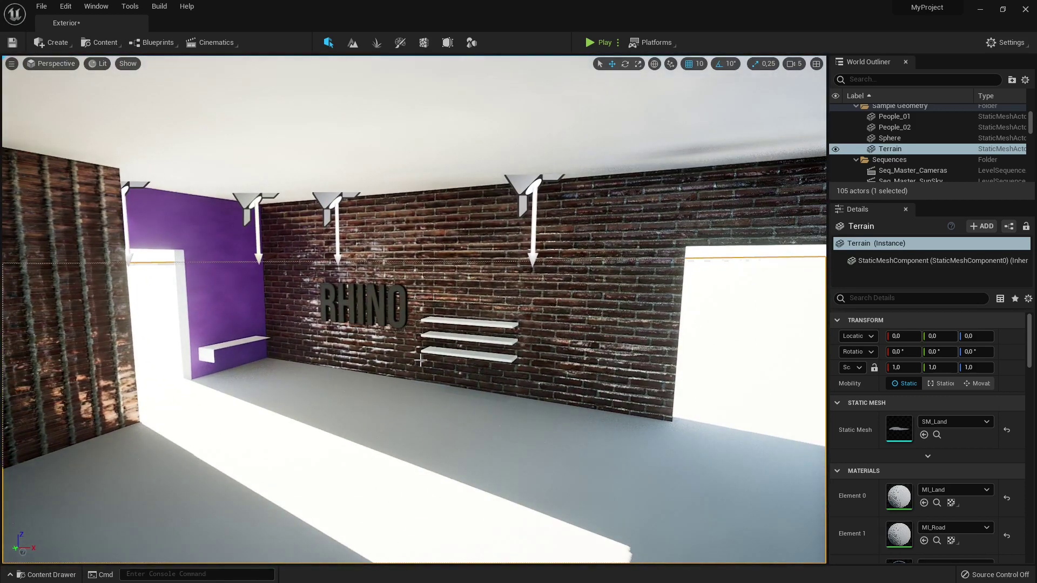
scroll(421, 359, up, 2)
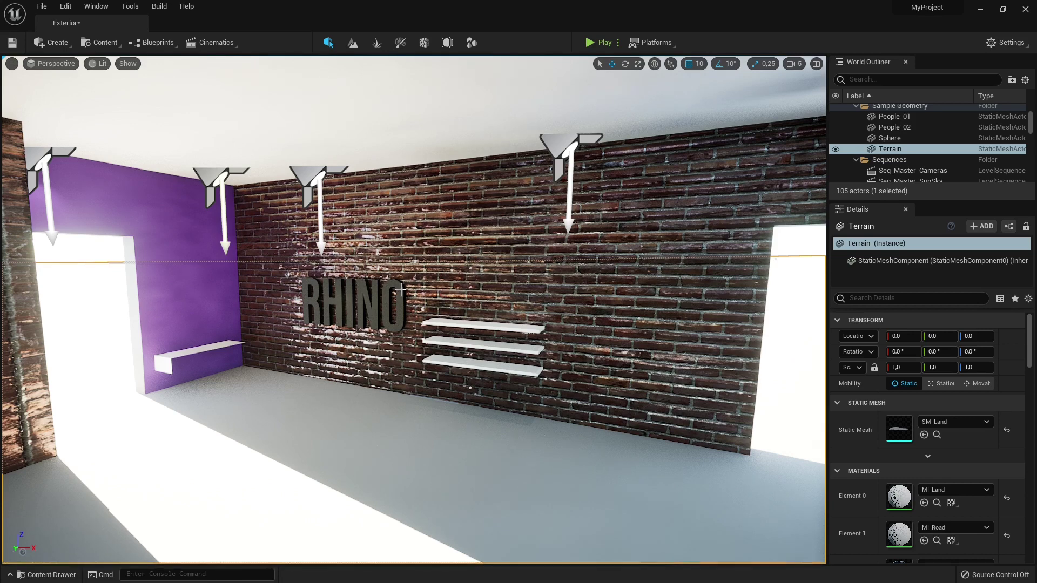
Step: Select the topmost wall shelf, the purple wall and its white shelf in turn to inspect them as separate objects
click(444, 323)
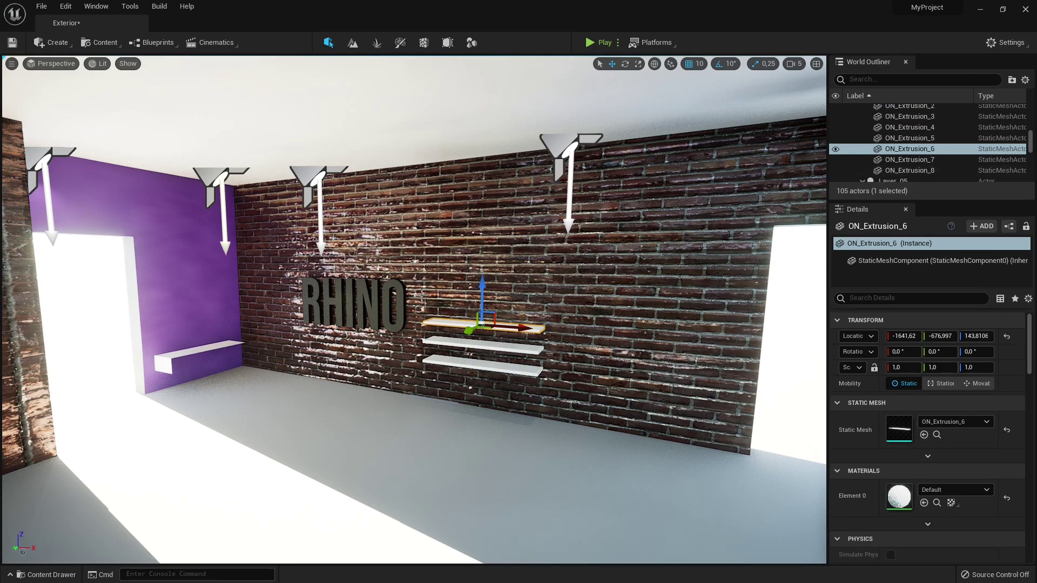
click(182, 356)
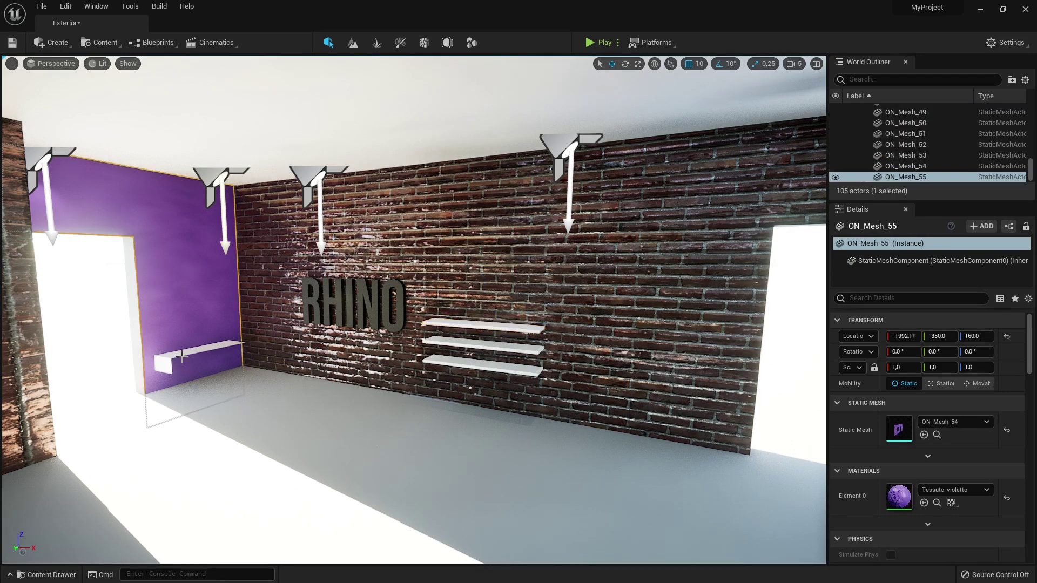
click(179, 354)
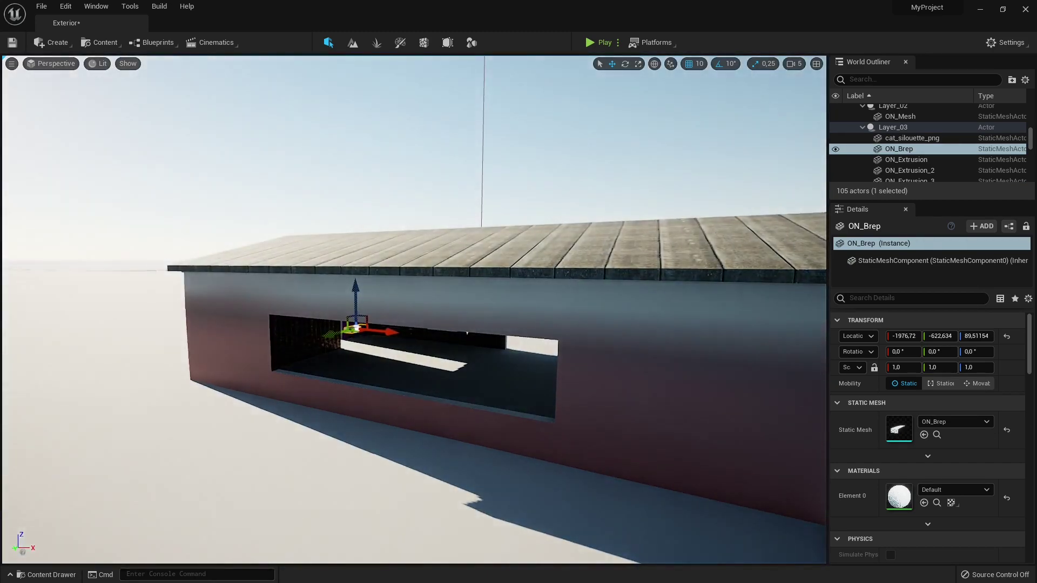
right_drag(413, 310, 475, 317)
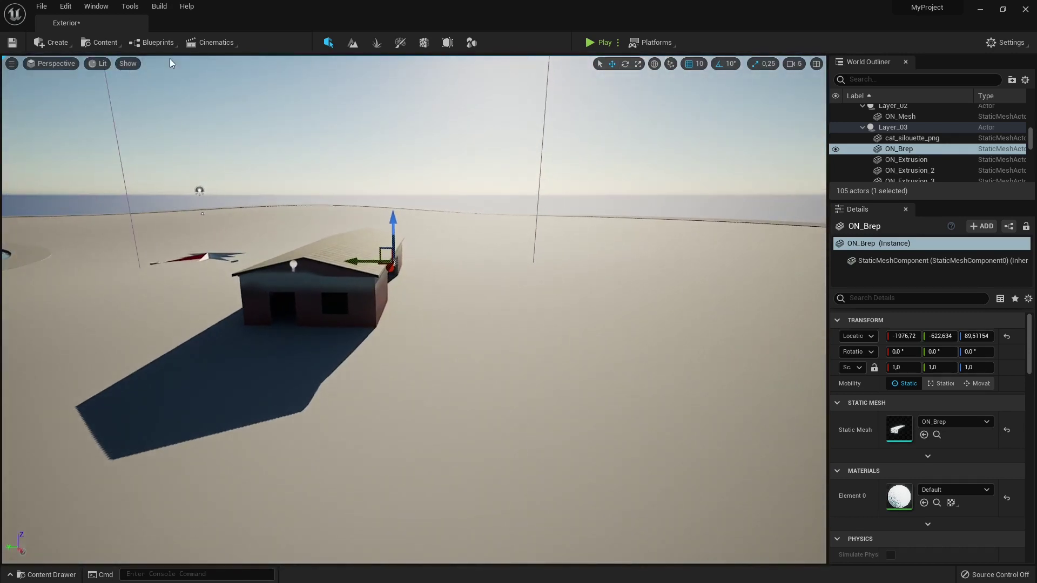
Step: Open the plugin manager and search the plugins for "datasmith"
click(65, 7)
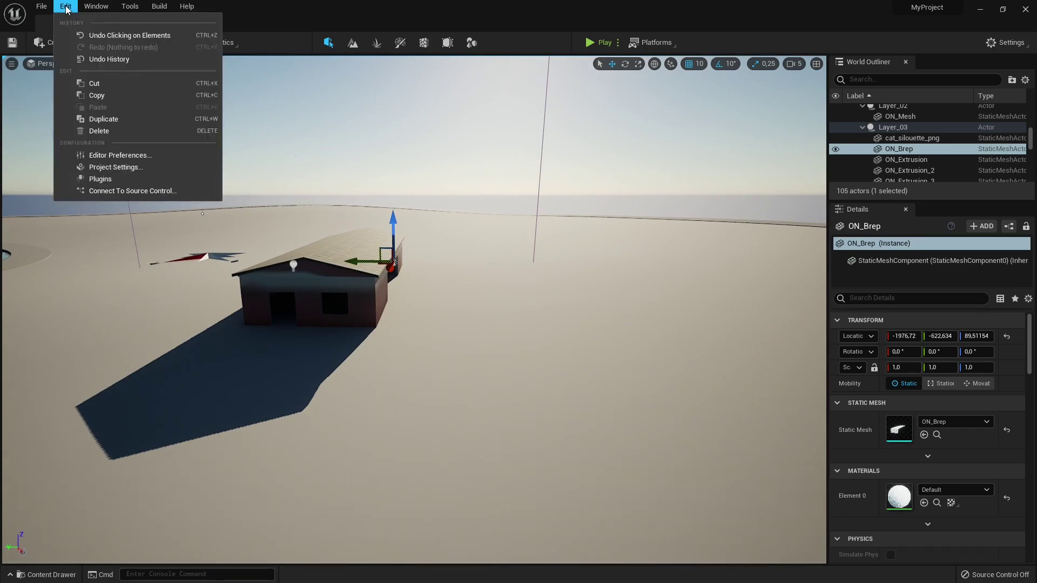
click(93, 181)
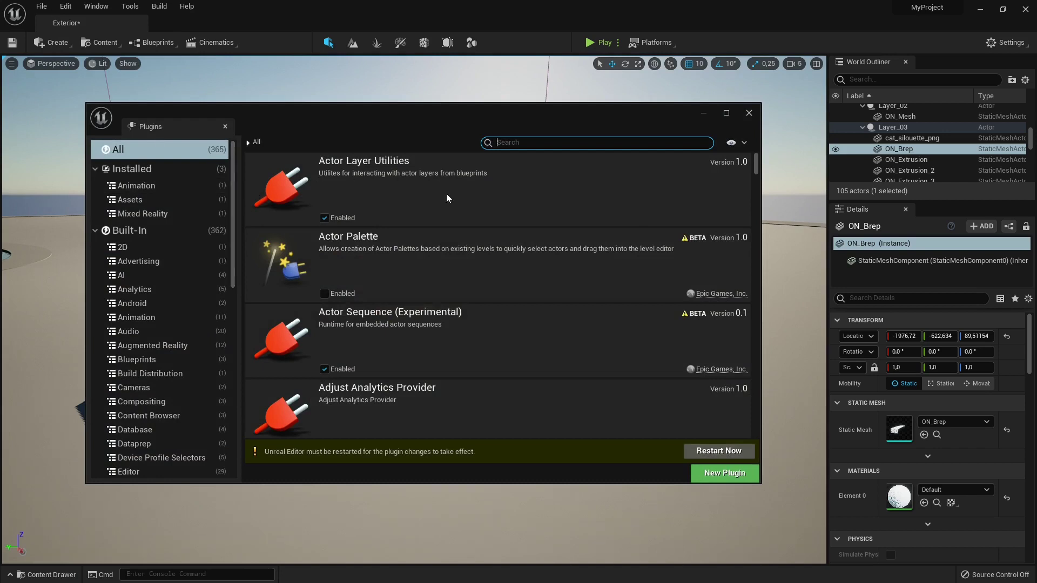
drag(761, 164, 756, 163)
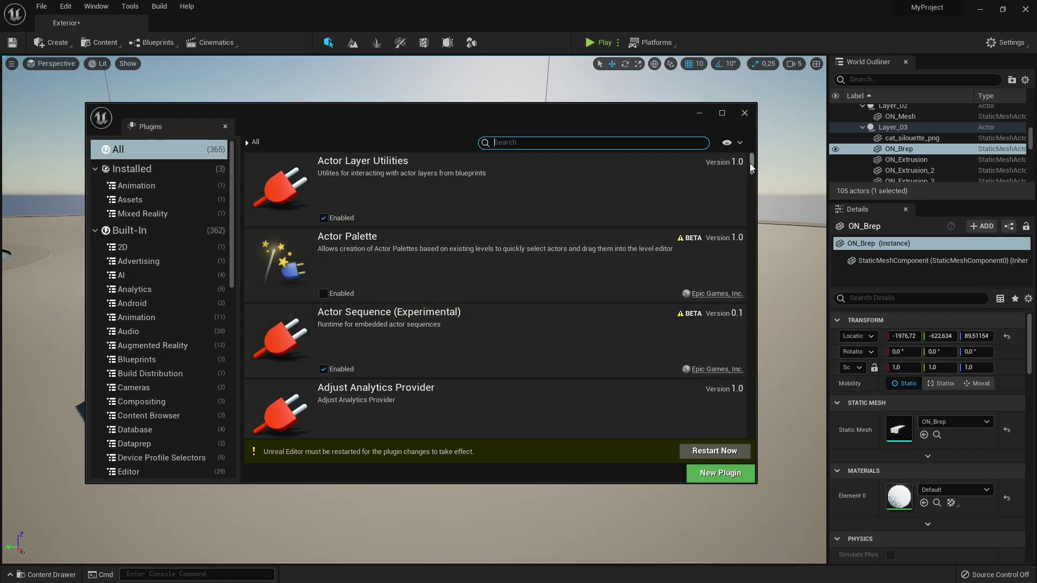
scroll(750, 172, down, 3)
scroll(750, 189, down, 10)
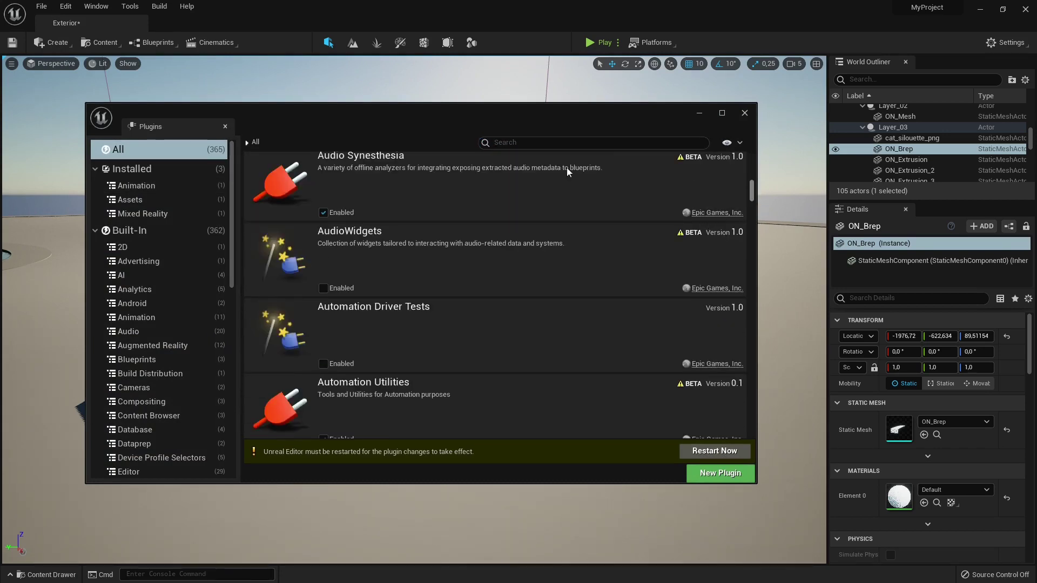
click(548, 142)
text(da)
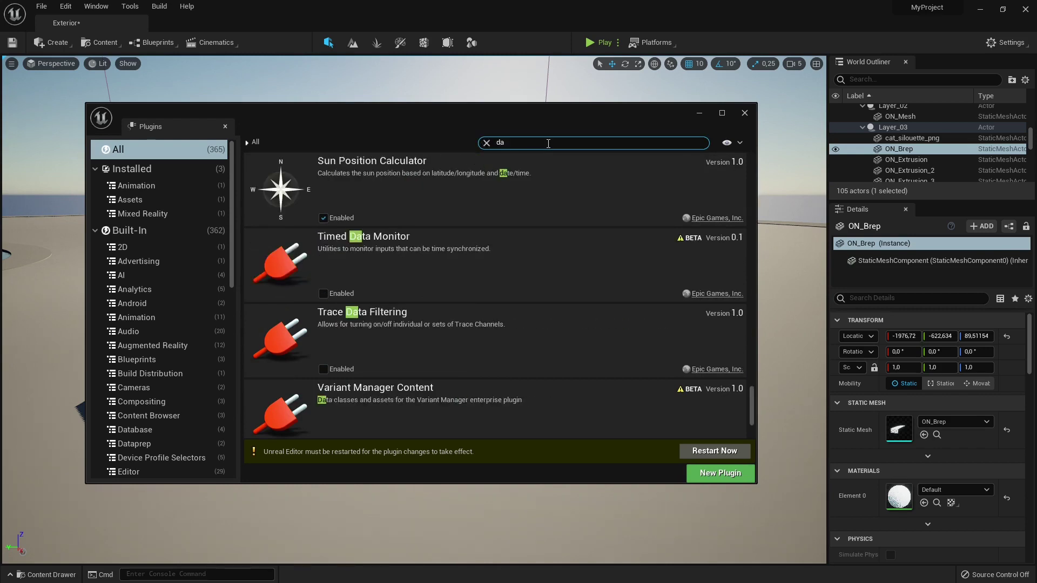
text(tami)
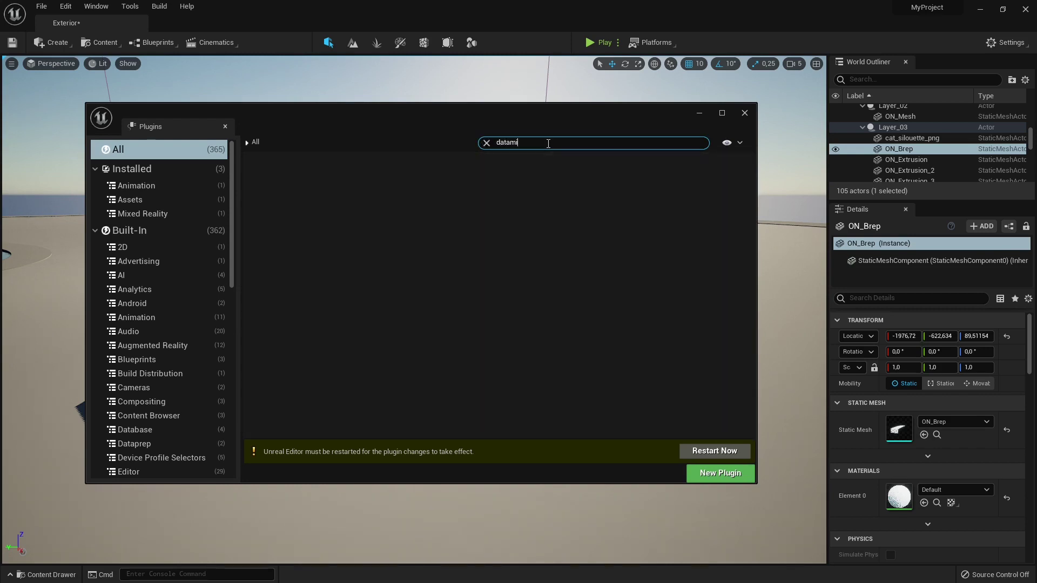
key(BackSpace)
key(BackSpace)
text(smith)
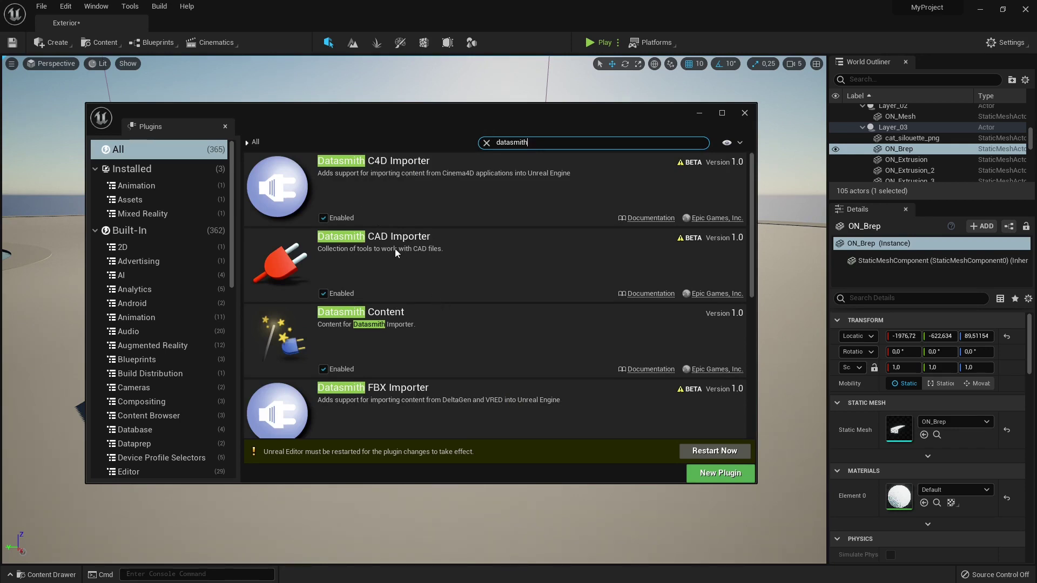
Step: Review which Datasmith plugins are enabled, from C4D Importer to Runtime, and close the plugin manager
scroll(504, 339, down, 1)
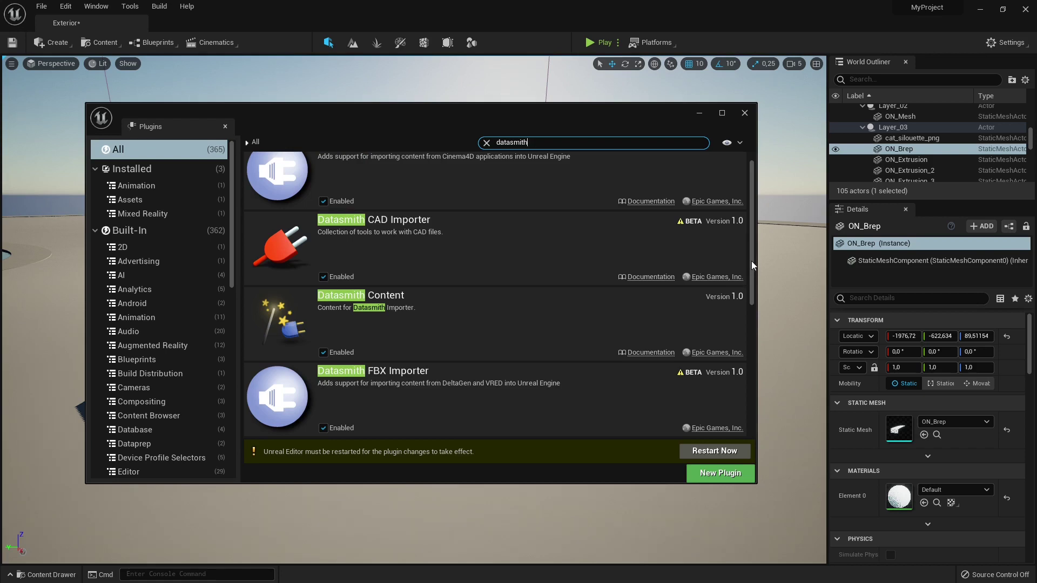
drag(752, 264, 751, 299)
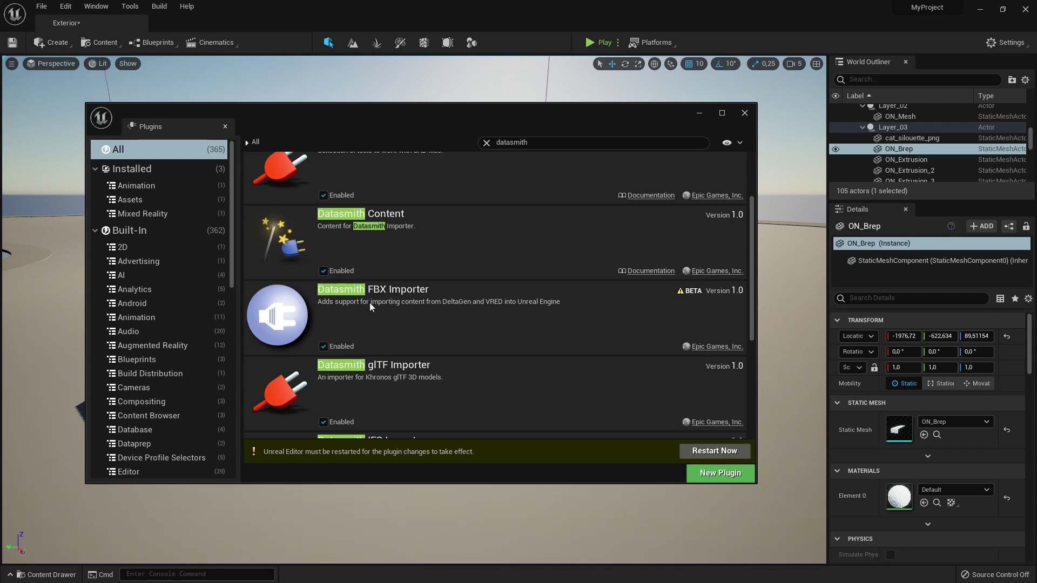
scroll(749, 326, down, 3)
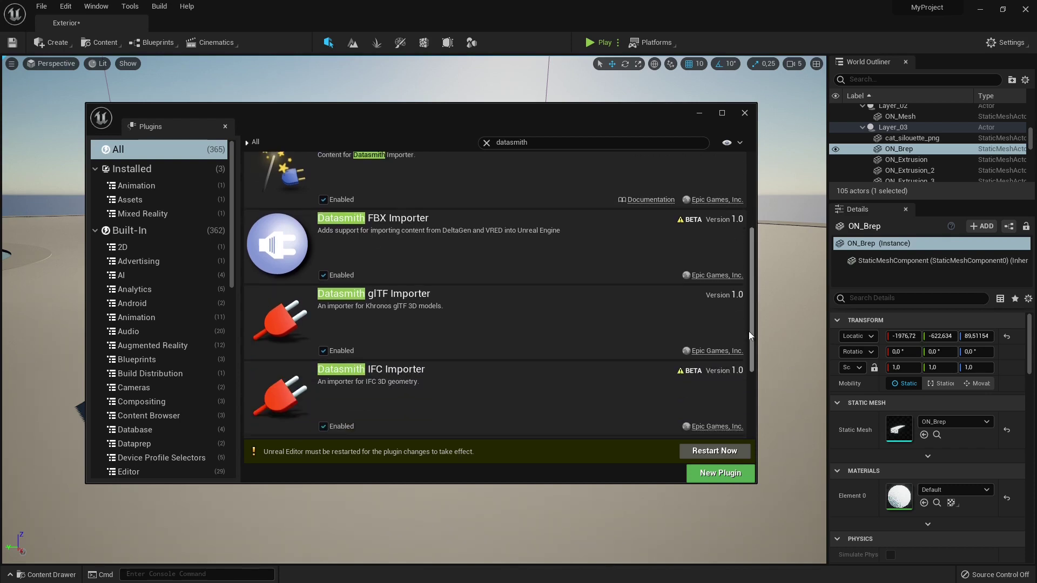
scroll(750, 356, down, 3)
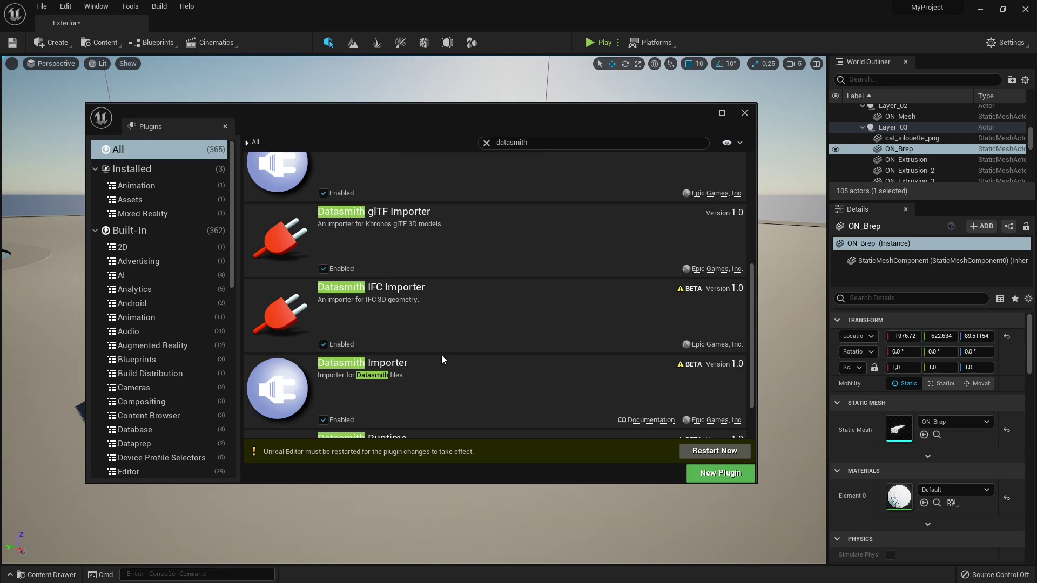
scroll(749, 391, down, 3)
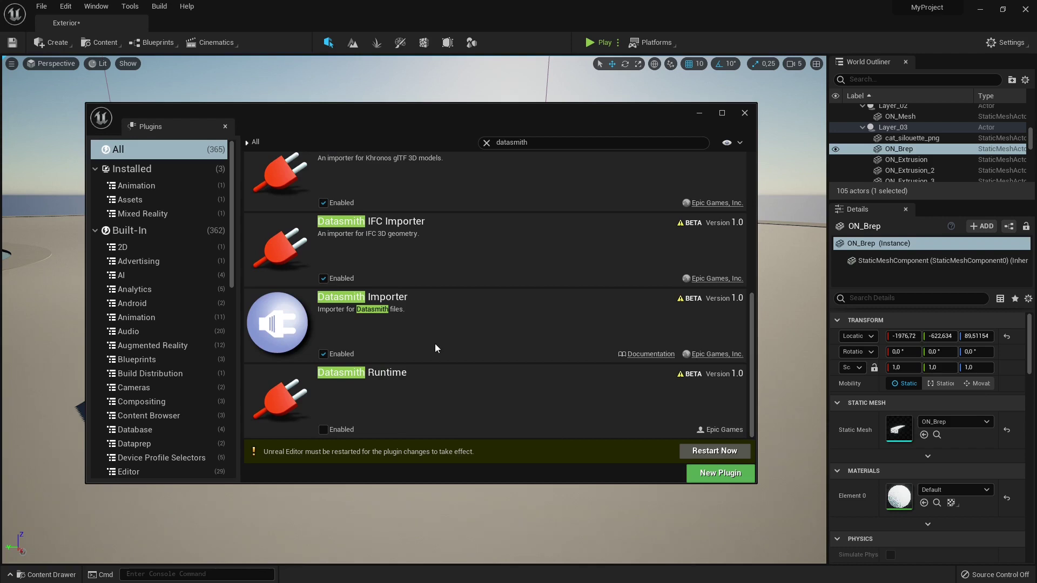
scroll(435, 344, up, 7)
scroll(436, 345, up, 5)
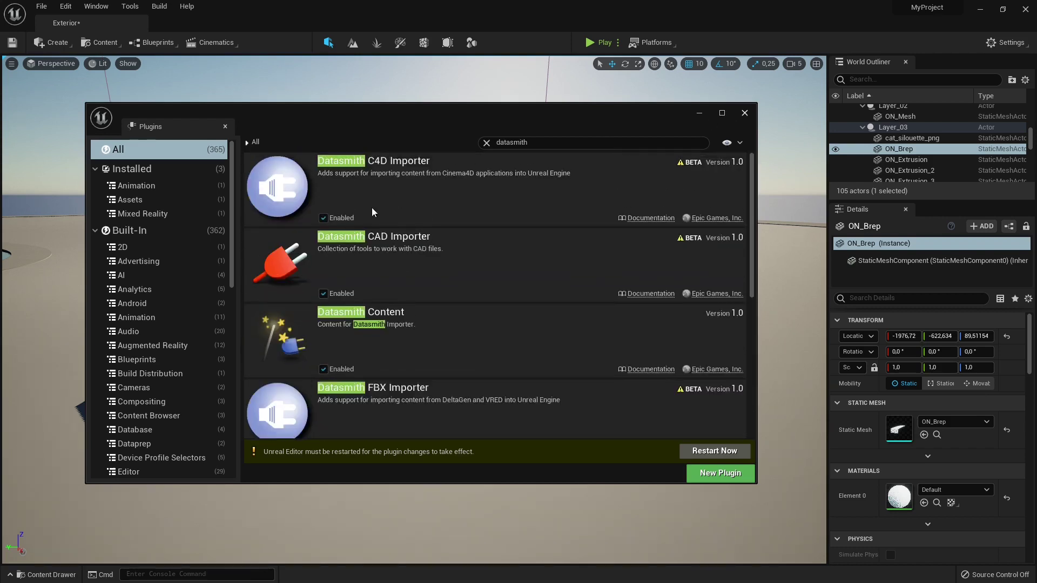
click(745, 114)
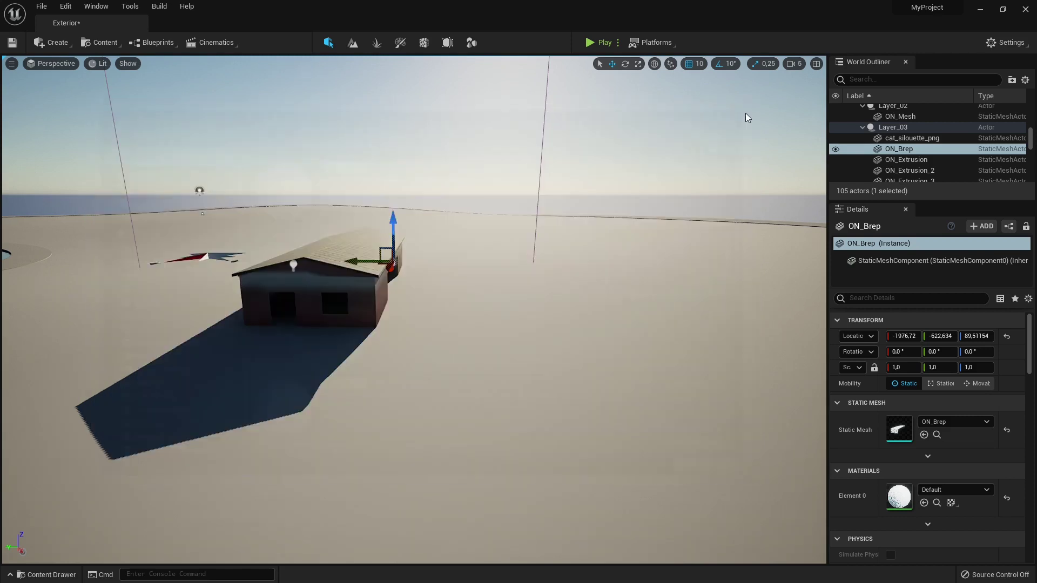
Step: Start a Datasmith import of the Lezione 19 file from the Rhino 7 folder, enlarging its preview
click(114, 46)
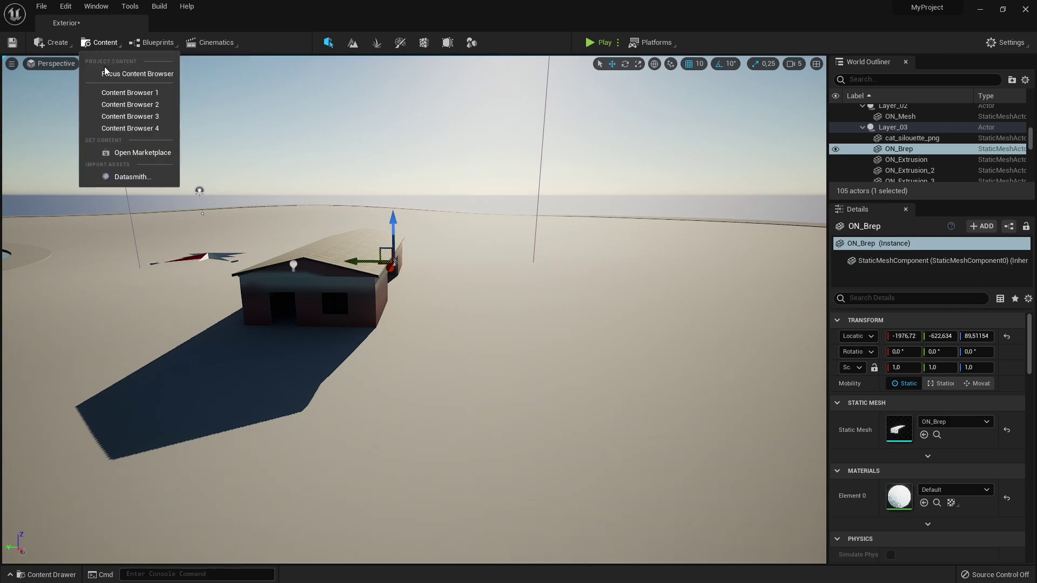
click(131, 176)
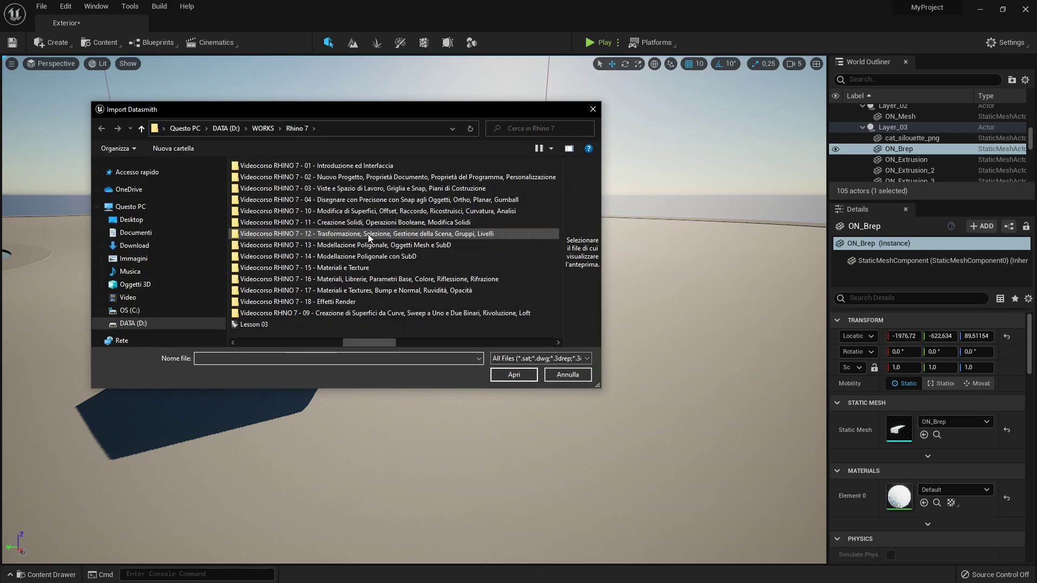
scroll(367, 234, down, 5)
click(319, 182)
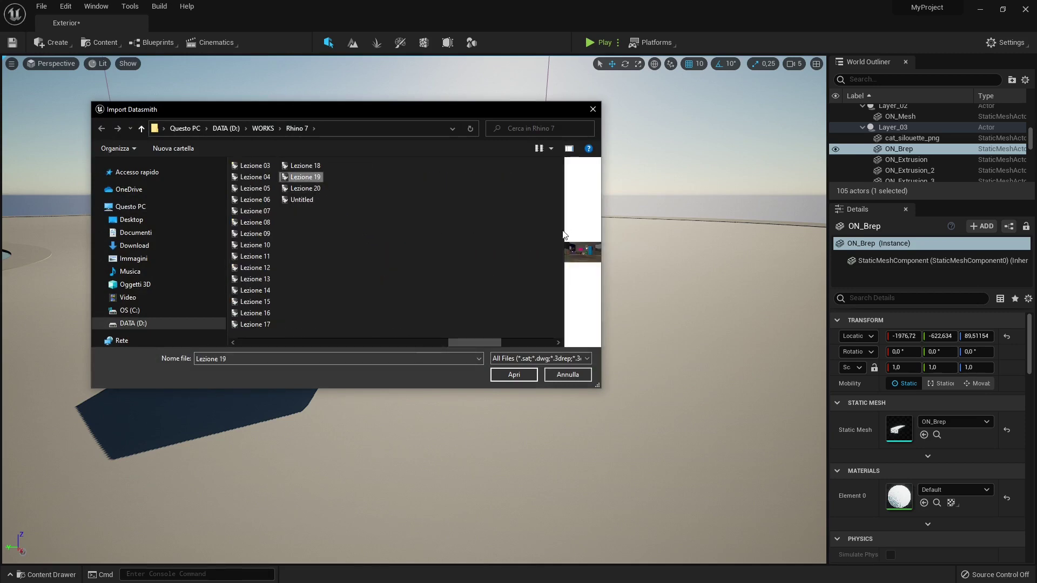
drag(563, 230, 345, 250)
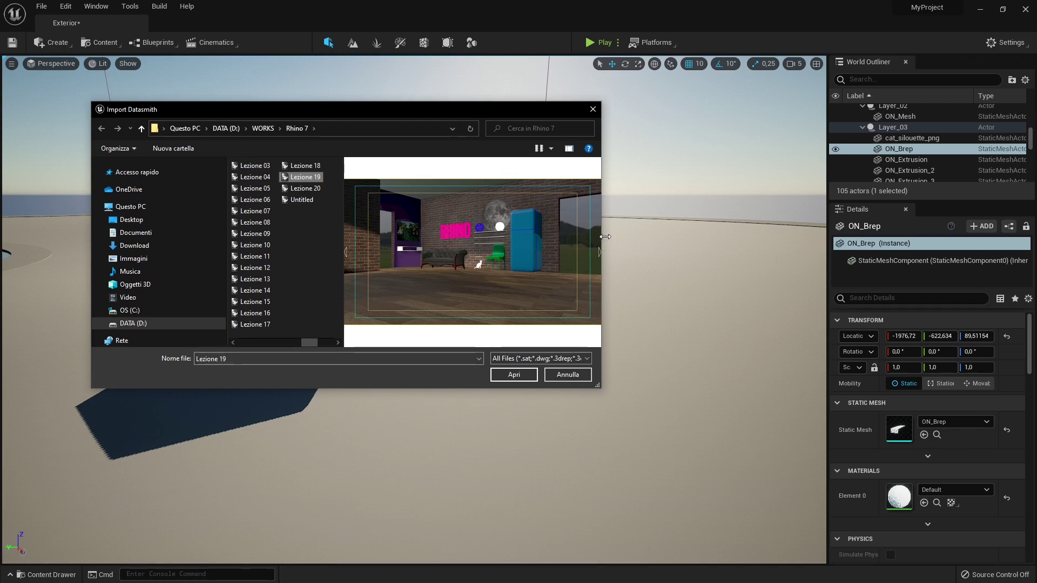
drag(609, 236, 722, 237)
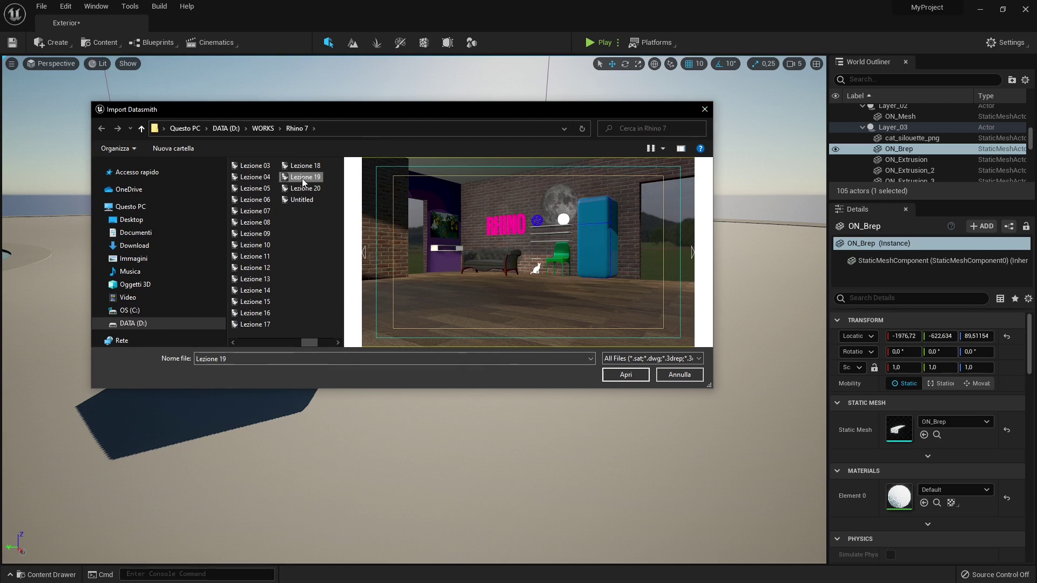
click(625, 374)
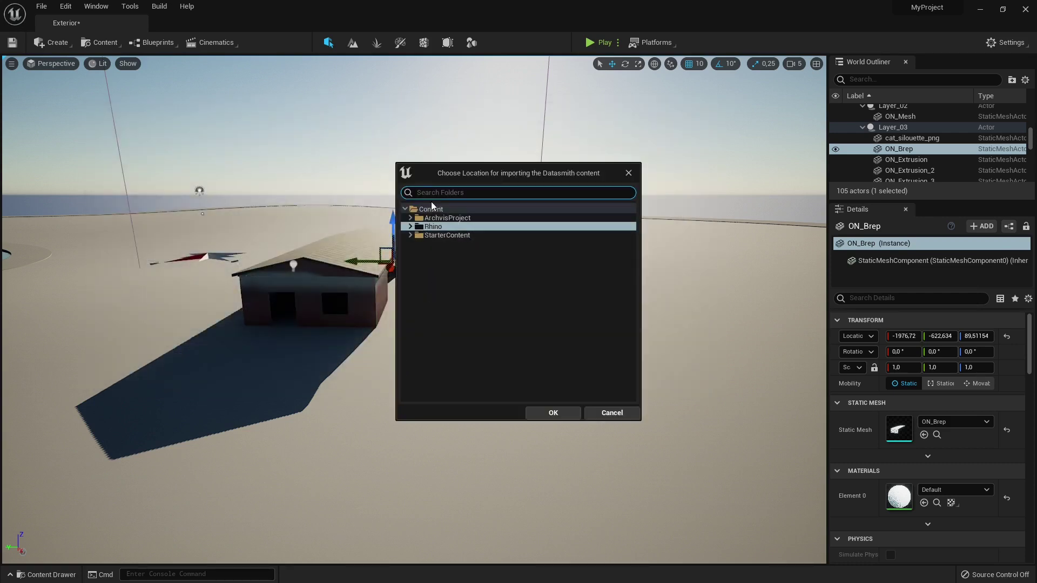
Step: Create a folder named NewFolder inside the Rhino content folder
right_click(465, 328)
click(504, 340)
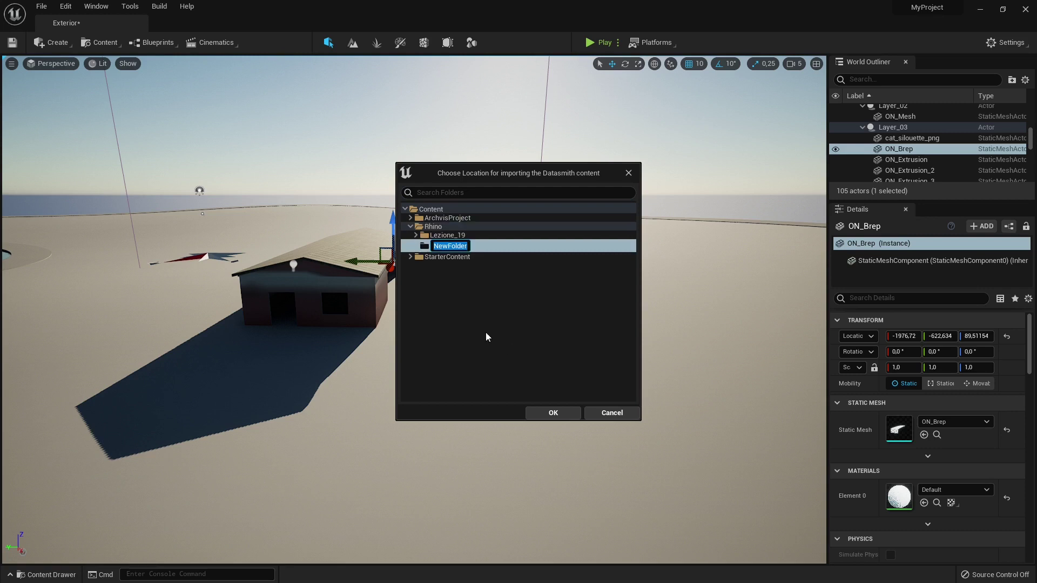
key(Return)
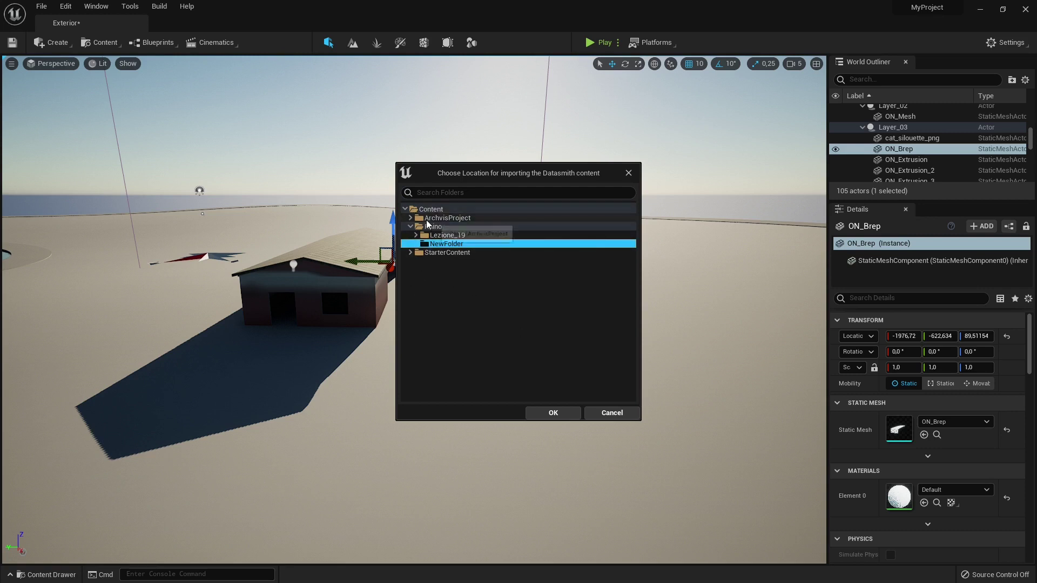
Step: Create another folder named NewFolder directly under Content and choose it as the import location
click(432, 218)
click(432, 210)
right_click(435, 286)
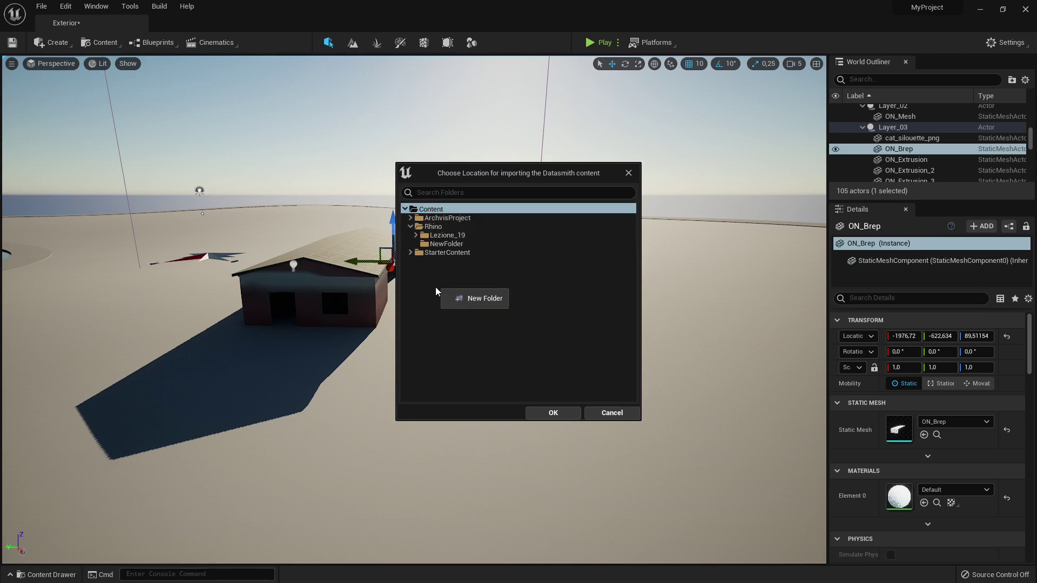
click(470, 303)
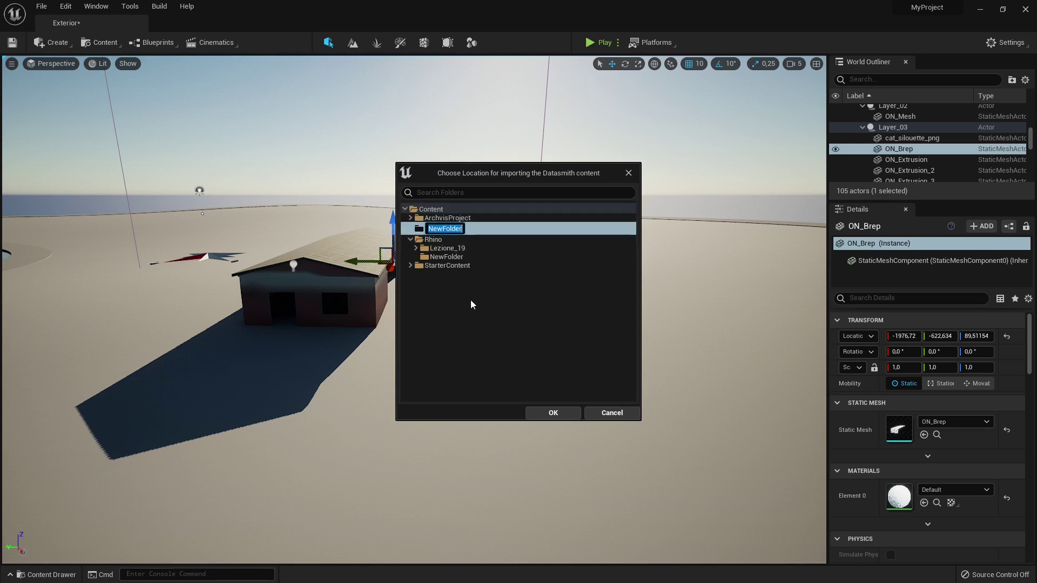
key(Return)
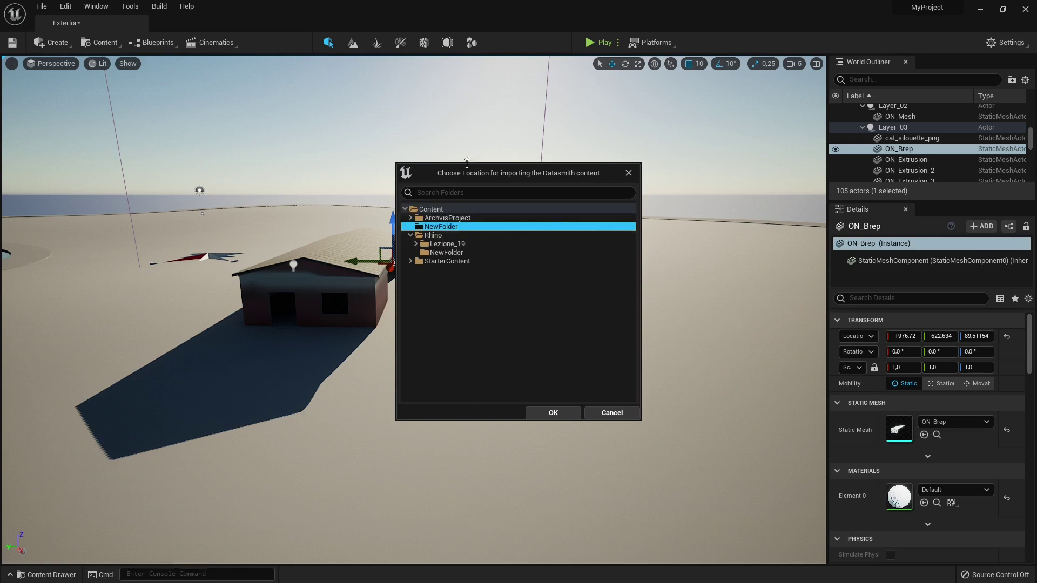
click(551, 412)
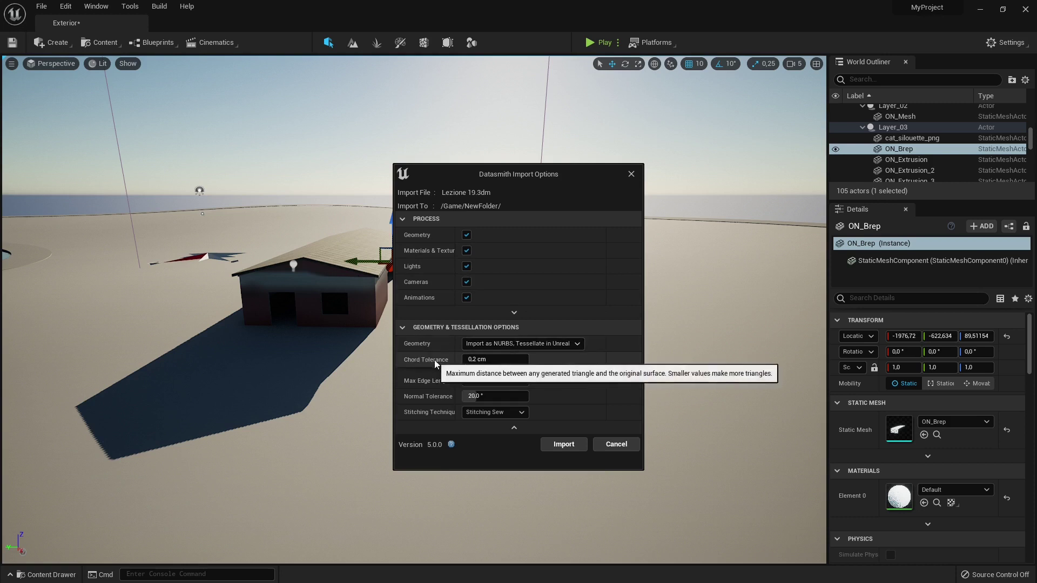
Step: Set the geometry option to Import Rhino Meshes and UVs and run the Datasmith import
click(487, 344)
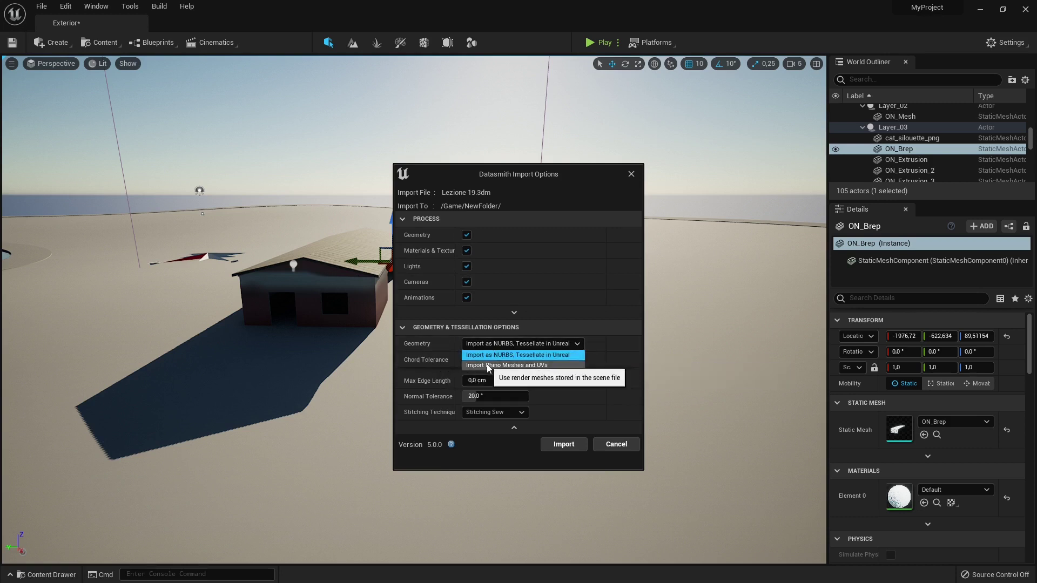
click(540, 365)
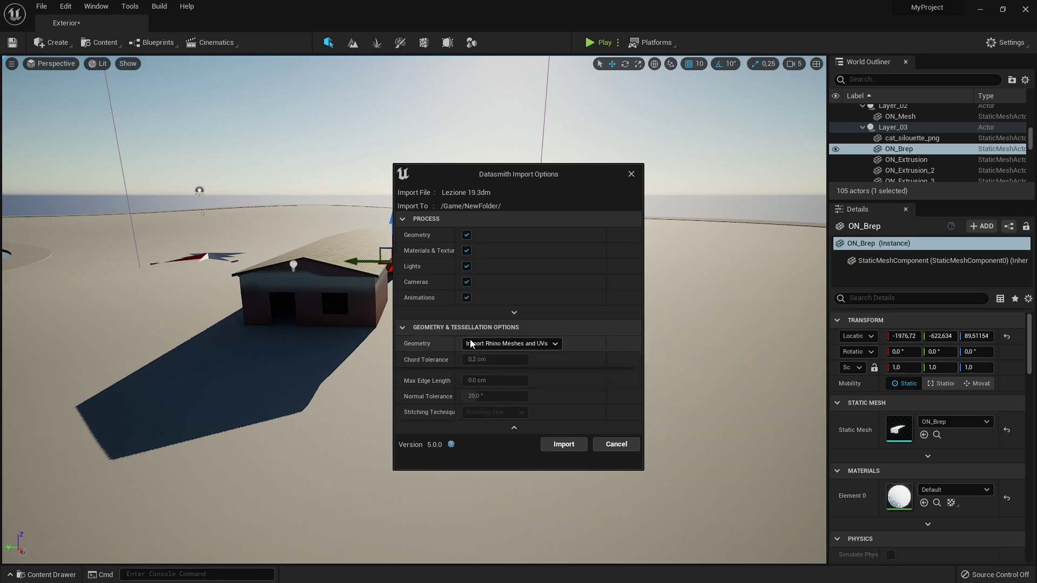
click(563, 445)
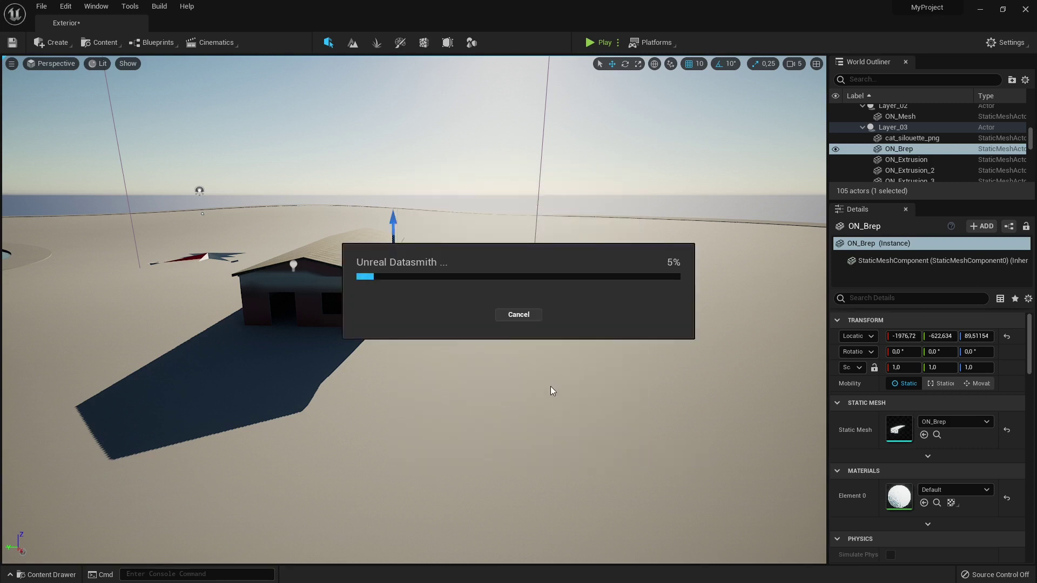
Step: Move the selected ON_Brep object away from the house along Y to about -2152,63, and select the house roof
scroll(531, 345, up, 5)
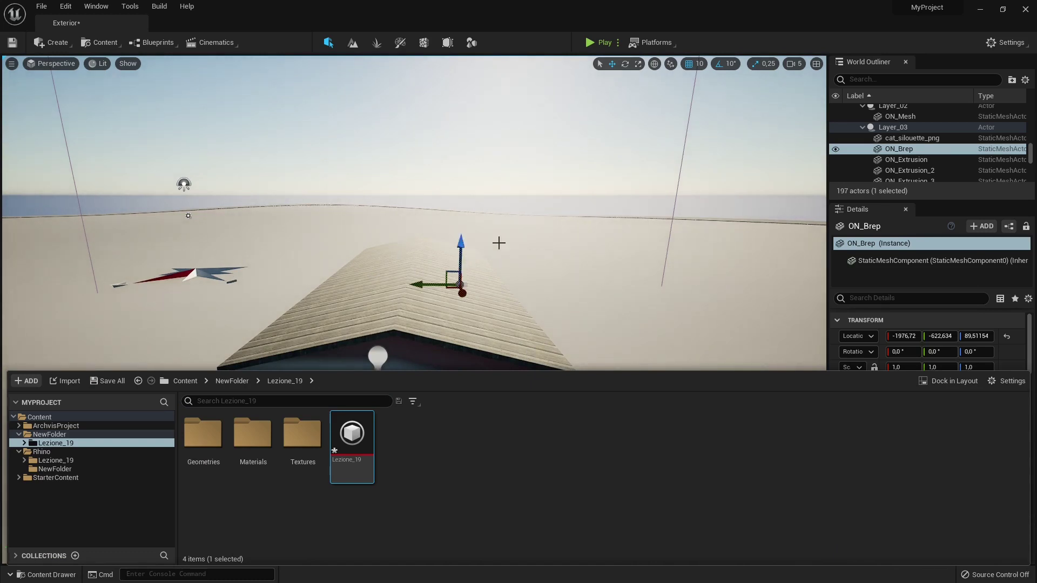
scroll(486, 230, down, 2)
scroll(467, 215, down, 3)
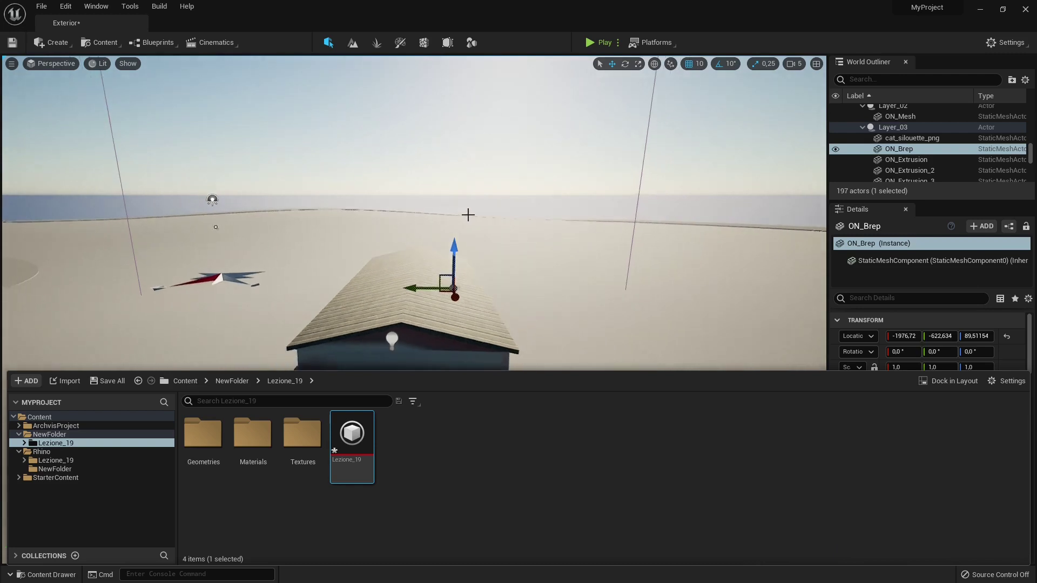
scroll(462, 209, down, 5)
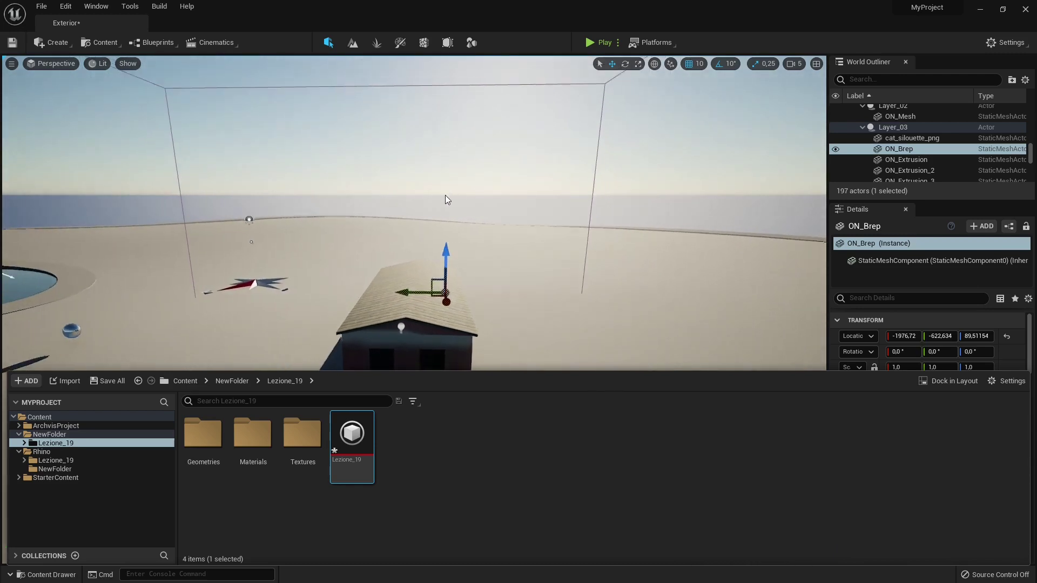
drag(408, 292, 559, 293)
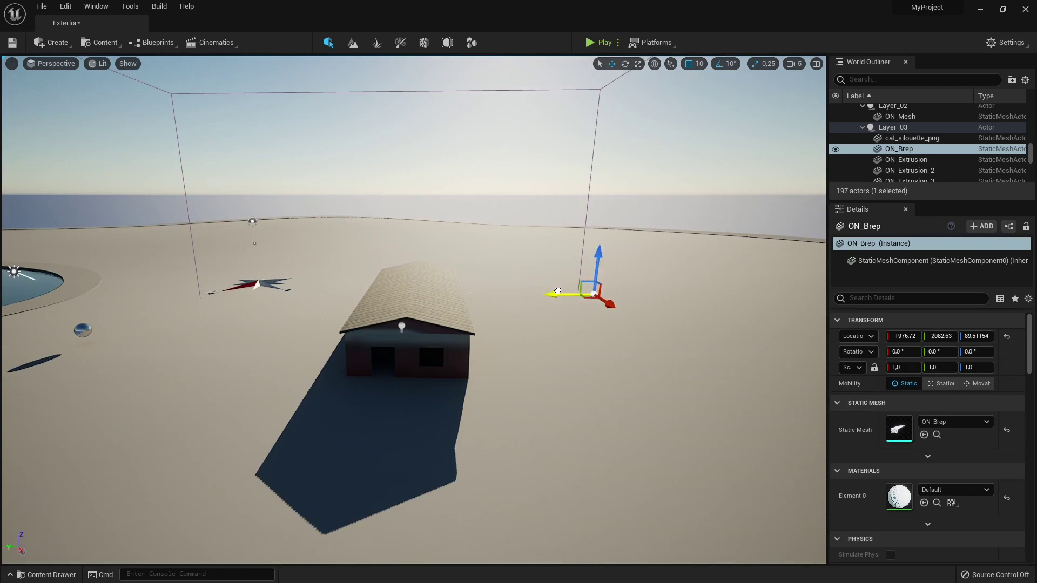
click(455, 291)
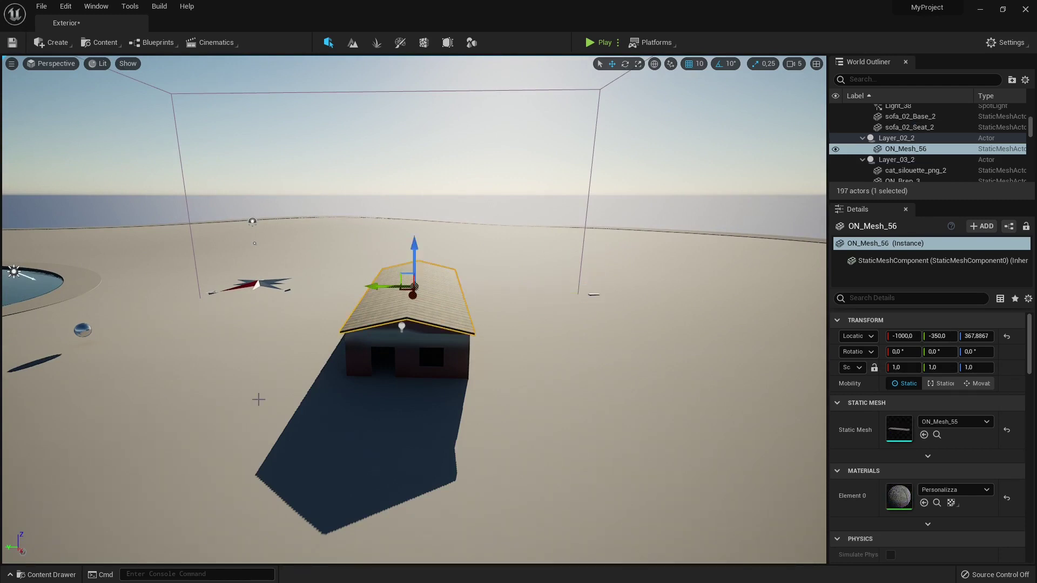
Step: Place the imported Lezione_19 Datasmith scene beside the existing house and move the selected copy along Y to -910
key(ctrl+space)
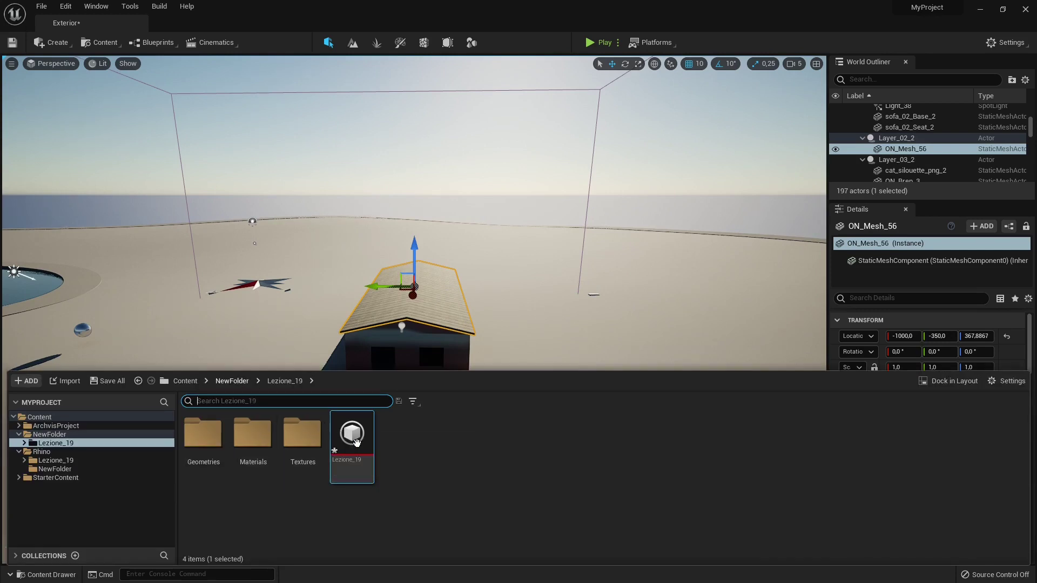
drag(356, 443, 658, 357)
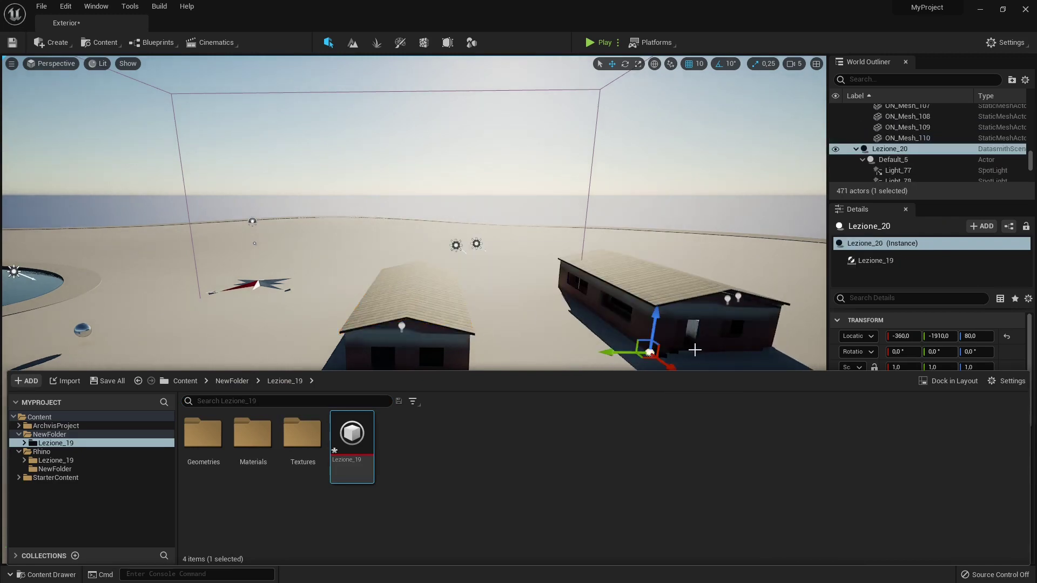
drag(617, 353, 413, 335)
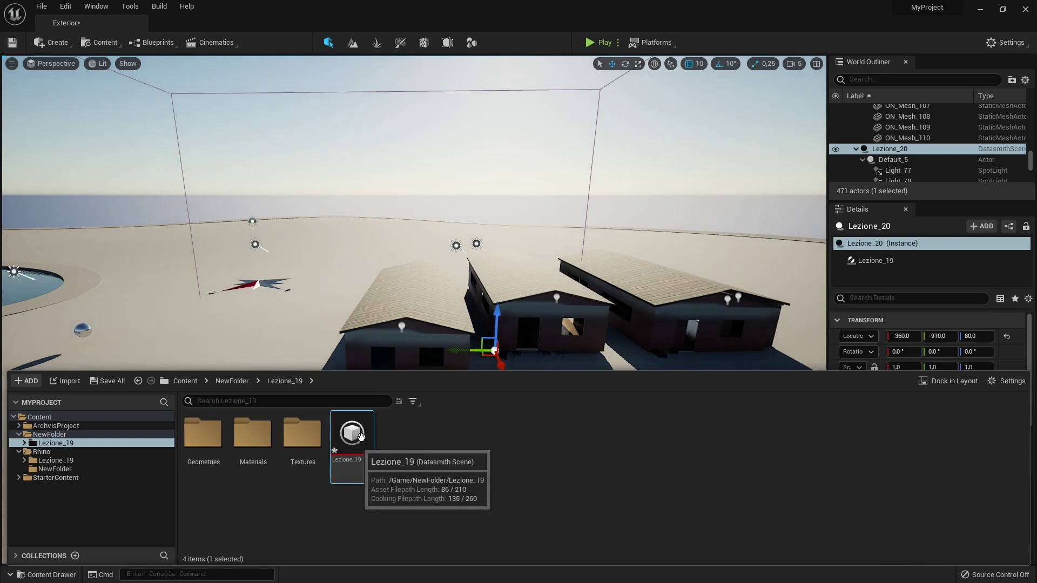
Step: Open the Geometries folder of Lezione_19 and look through the imported meshes
click(250, 434)
click(205, 437)
double_click(204, 444)
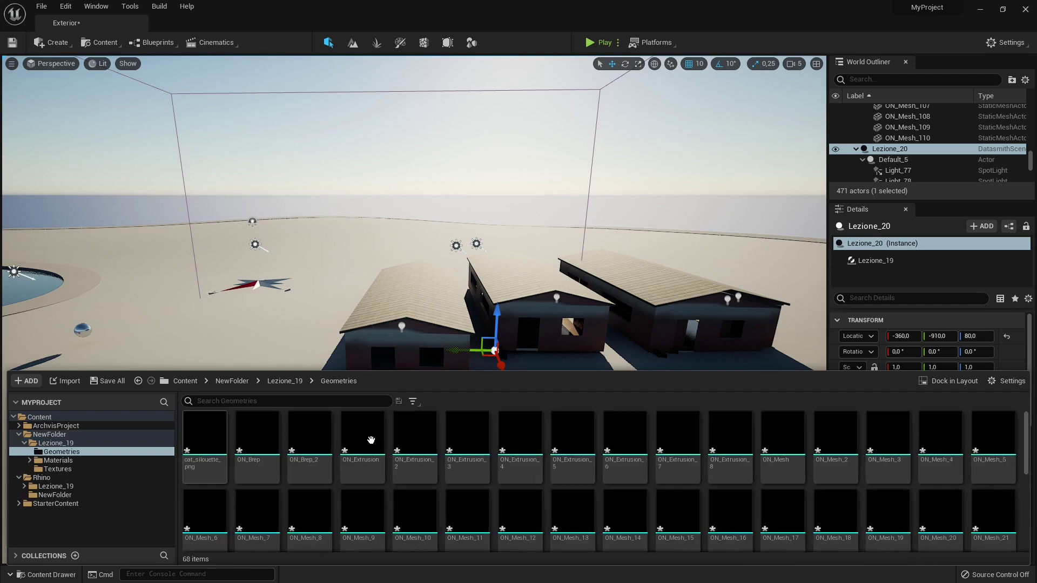
scroll(486, 448, down, 1)
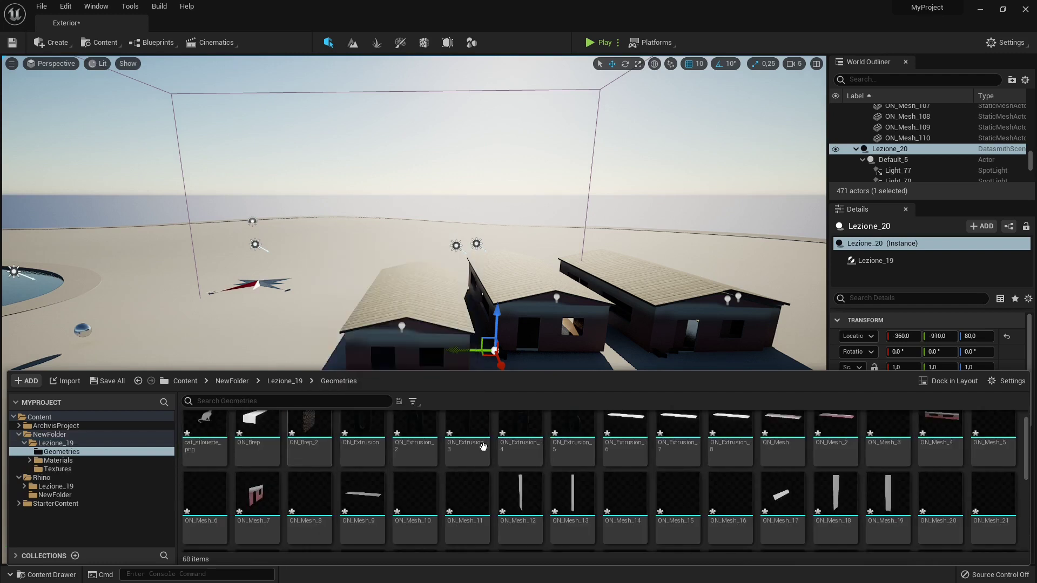
scroll(532, 450, down, 5)
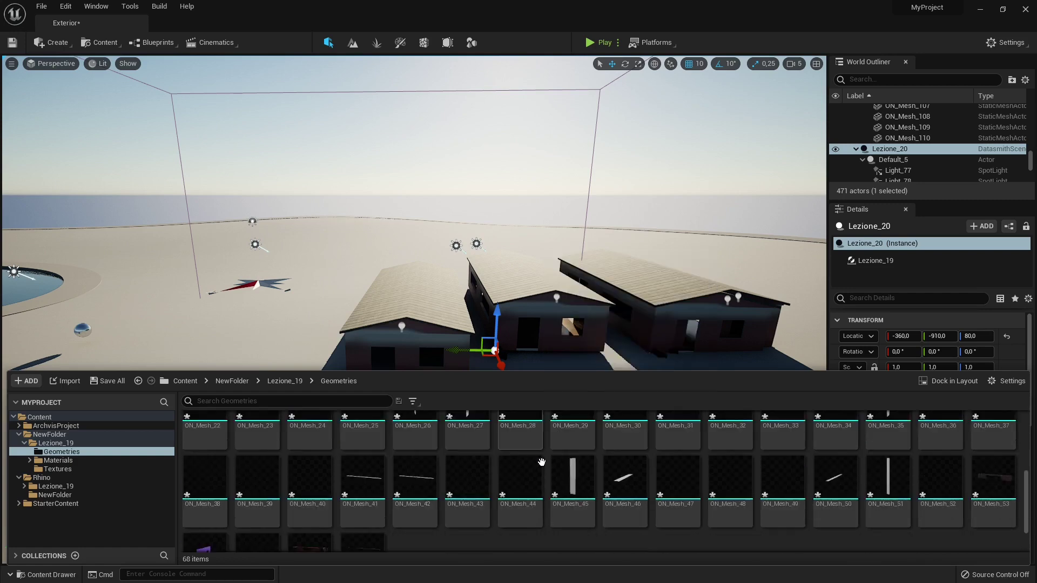
Step: Select parts of the placed house copies and check the Datasmith options available for a front wall mesh
click(684, 319)
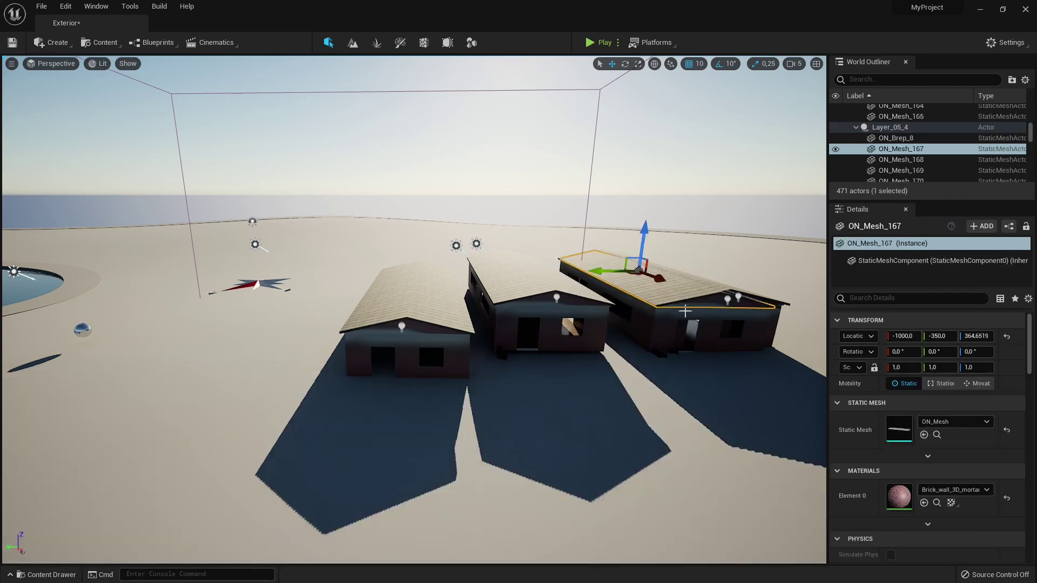
right_click(697, 341)
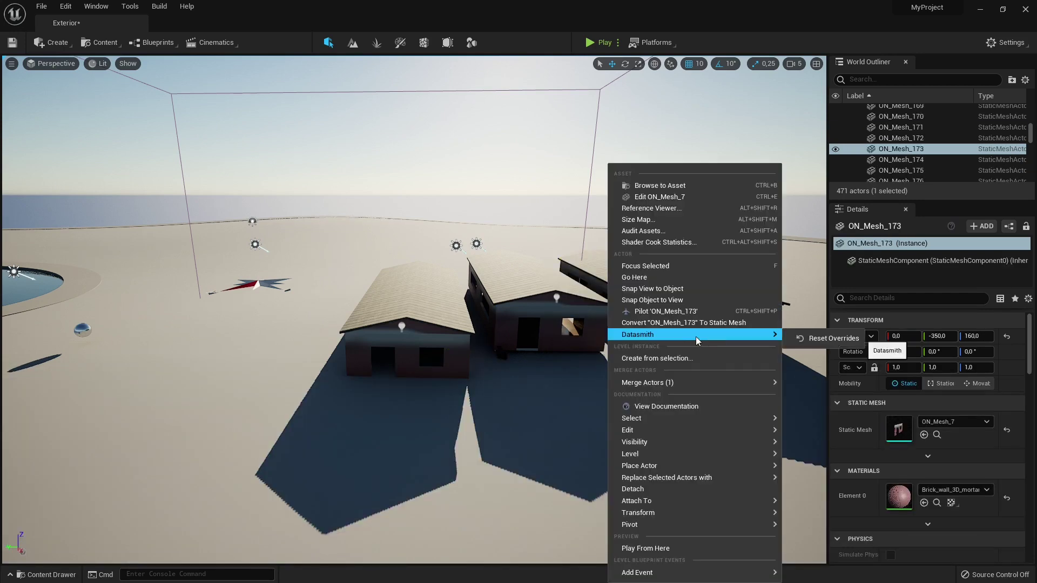
click(540, 300)
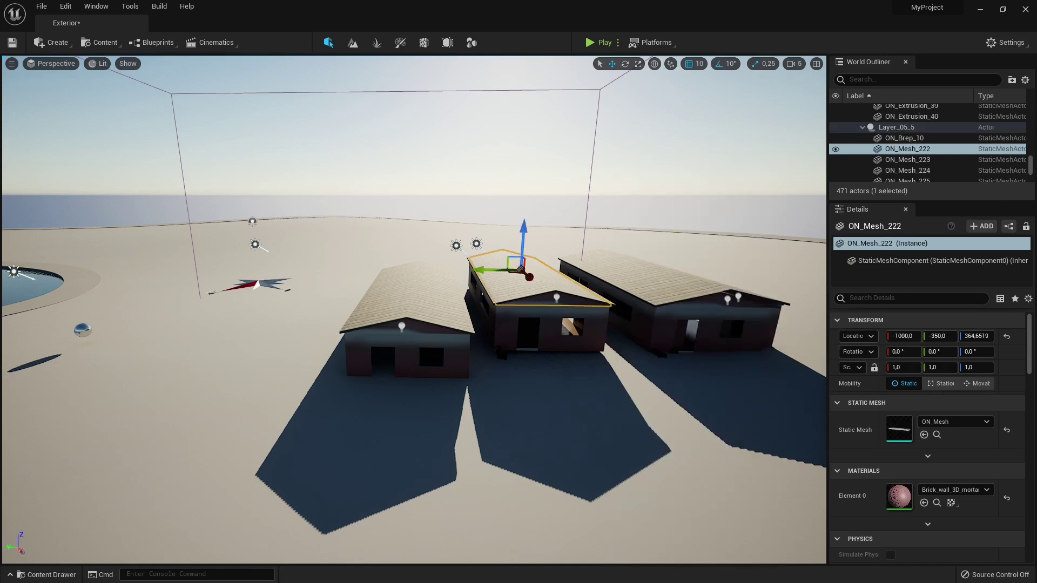
Step: Examine the fronts of the three houses and approach the middle one up close
right_drag(540, 301, 513, 394)
key(w)
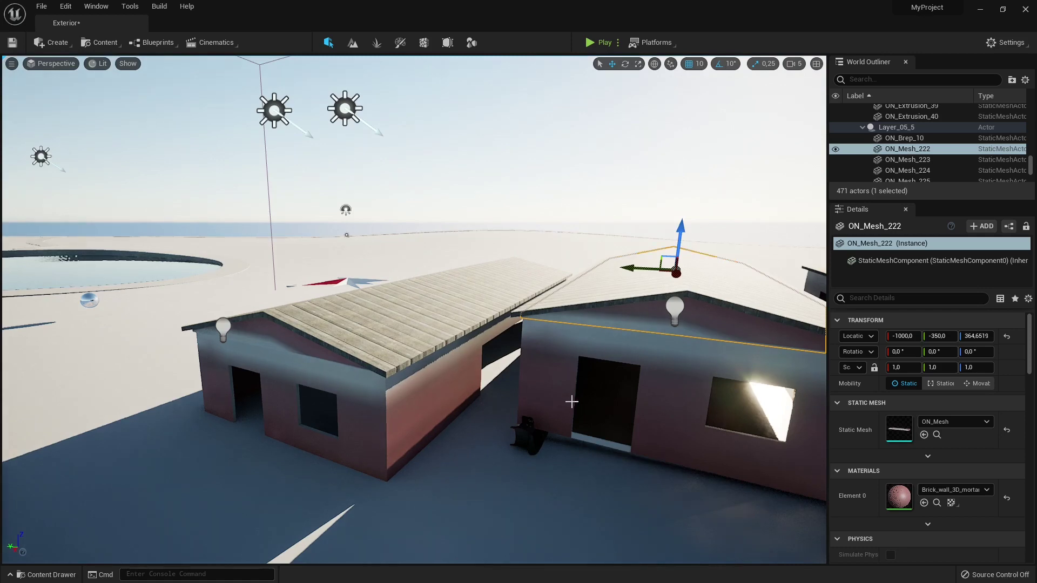
right_drag(513, 393, 437, 335)
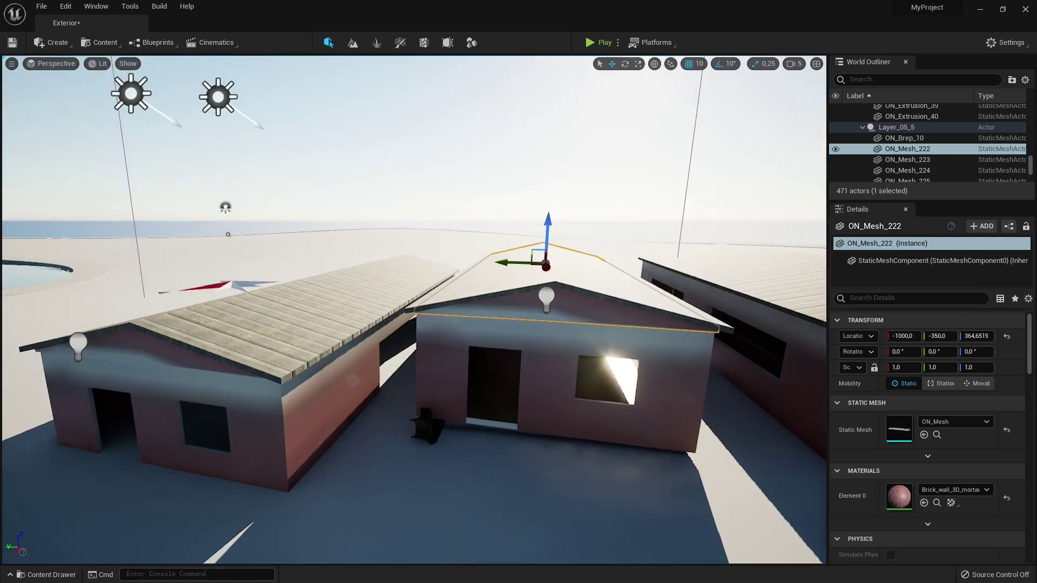
right_drag(352, 380, 370, 406)
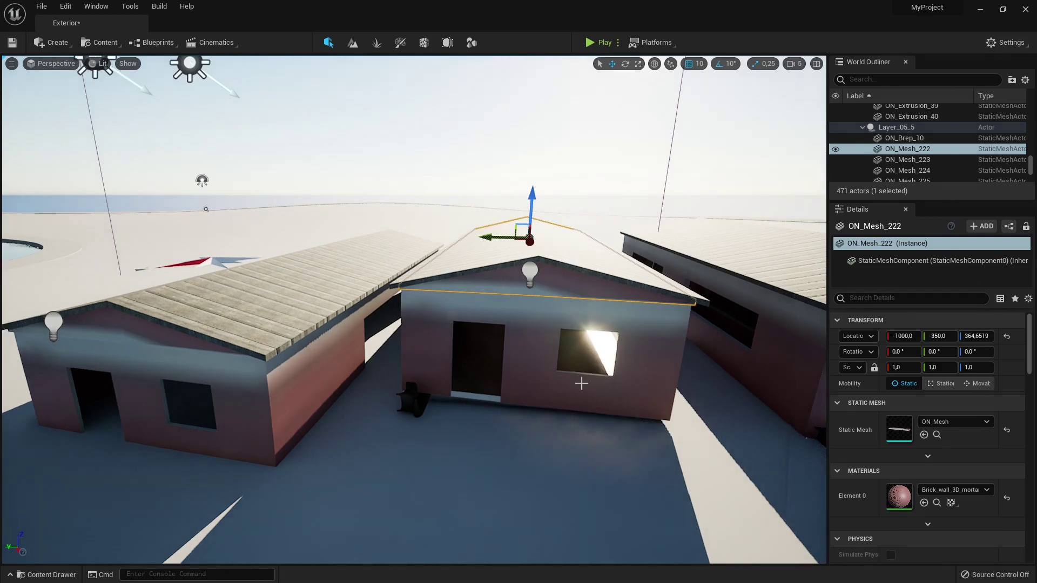
right_drag(582, 383, 465, 259)
key(w)
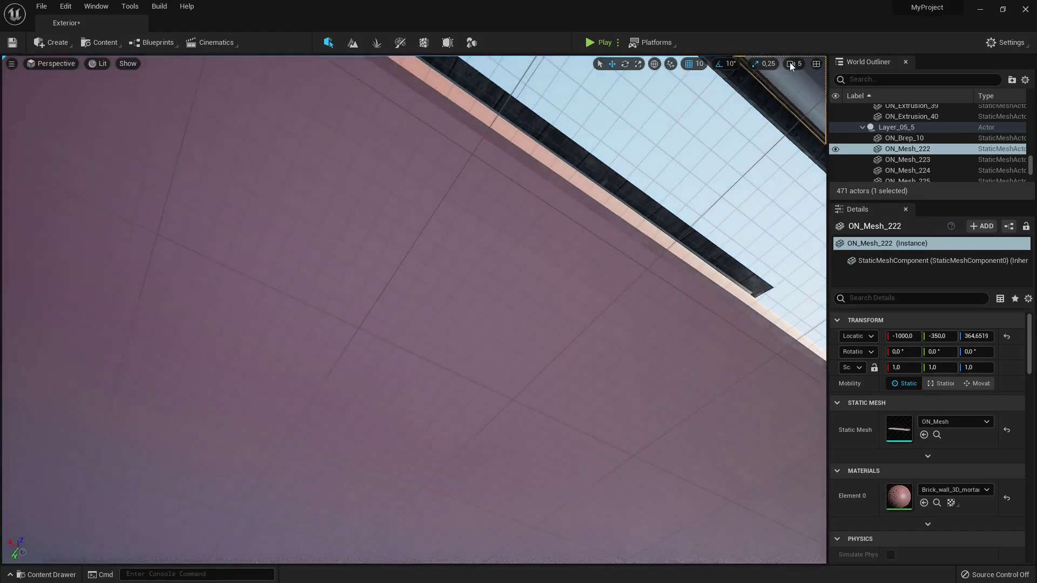
Step: Set the viewport camera speed to 3 and walk through the houses to the brick room with the RHINO sign
click(791, 64)
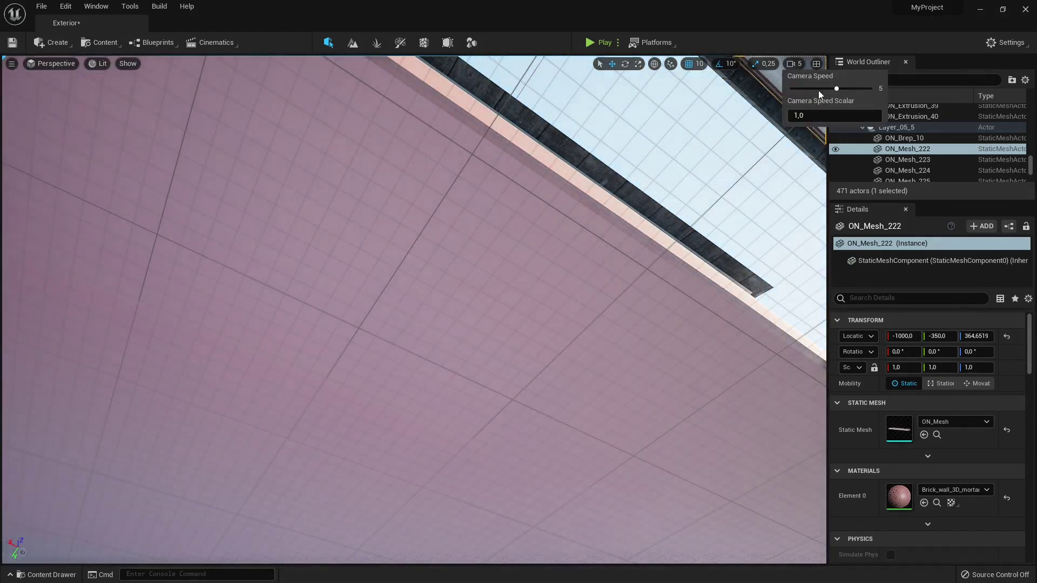
right_drag(566, 334, 678, 467)
right_drag(610, 281, 641, 279)
key(a)
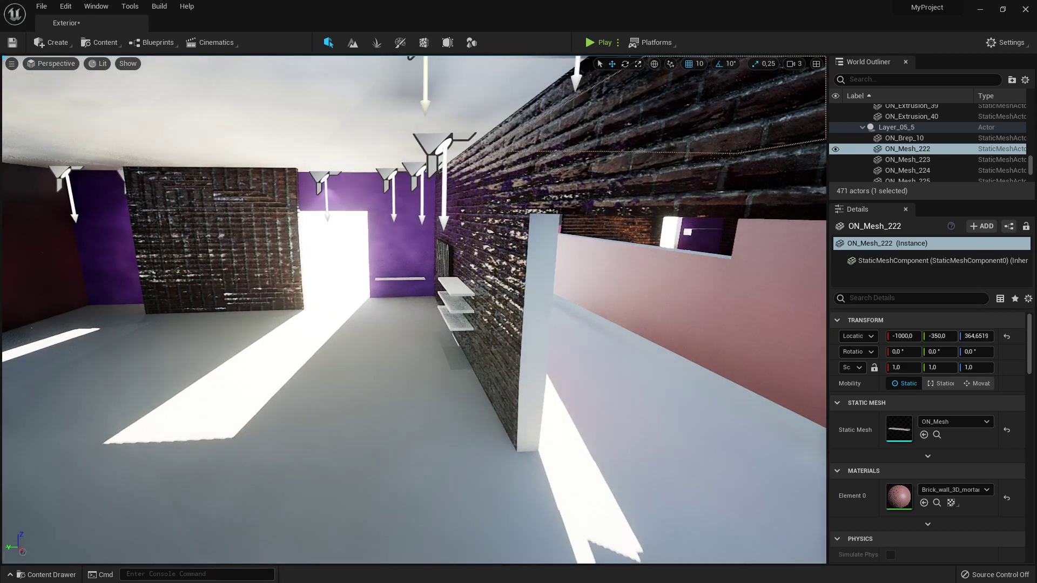
mouse_move(641, 278)
right_down()
mouse_move(602, 266)
mouse_move(609, 235)
mouse_move(621, 274)
right_up()
right_drag(301, 435, 291, 388)
key(d)
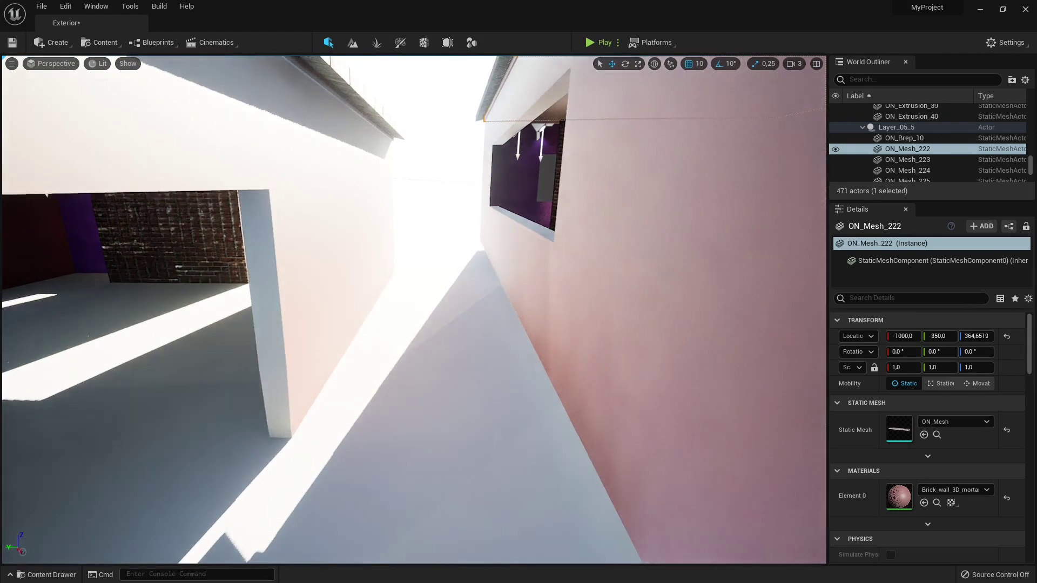
key(d)
right_drag(494, 222, 573, 213)
key(w)
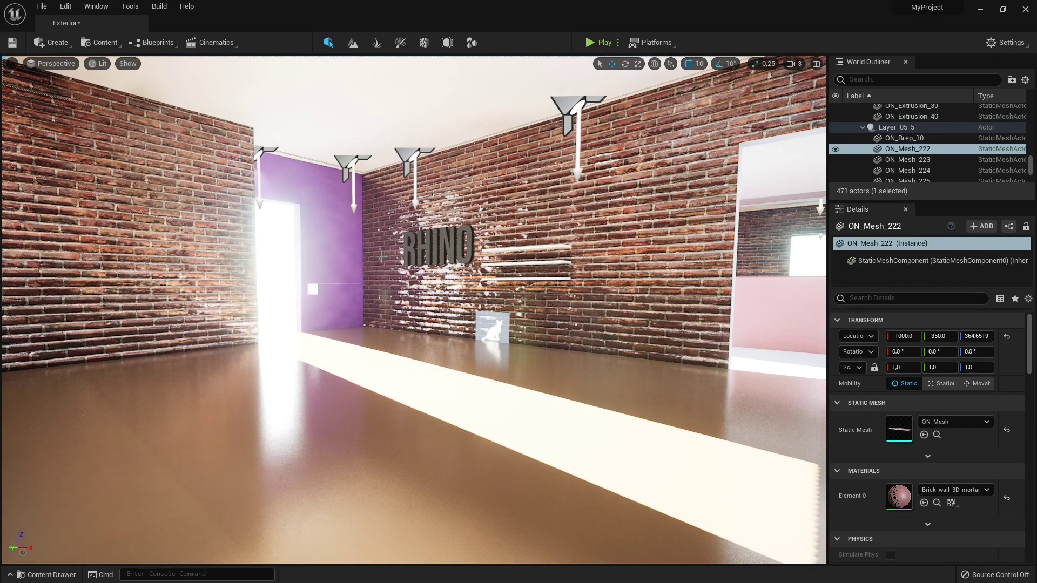
Step: Select the small white object on the purple wall and look through the Geometries folder for its mesh
click(314, 287)
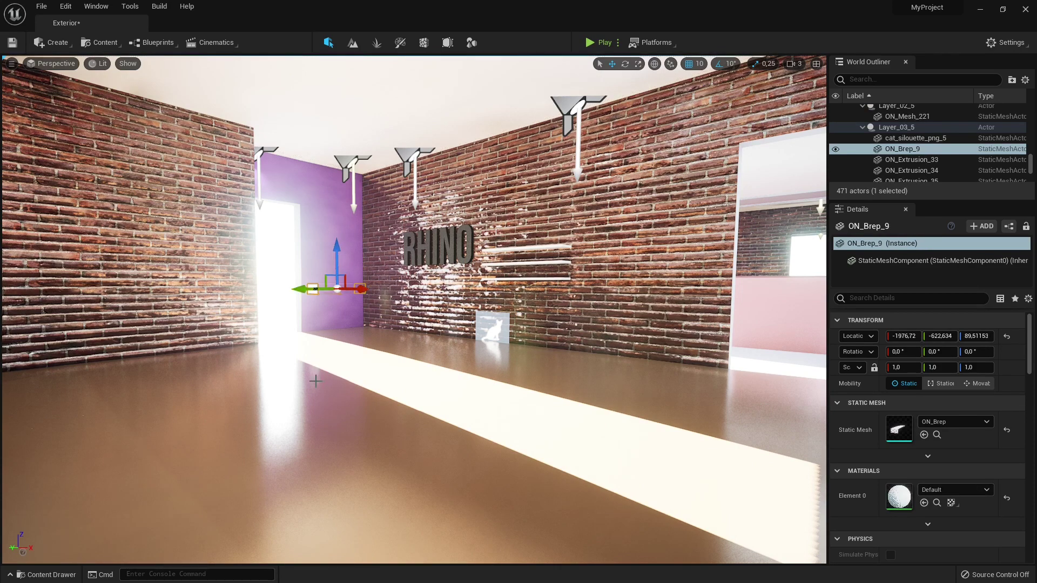
key(ctrl+space)
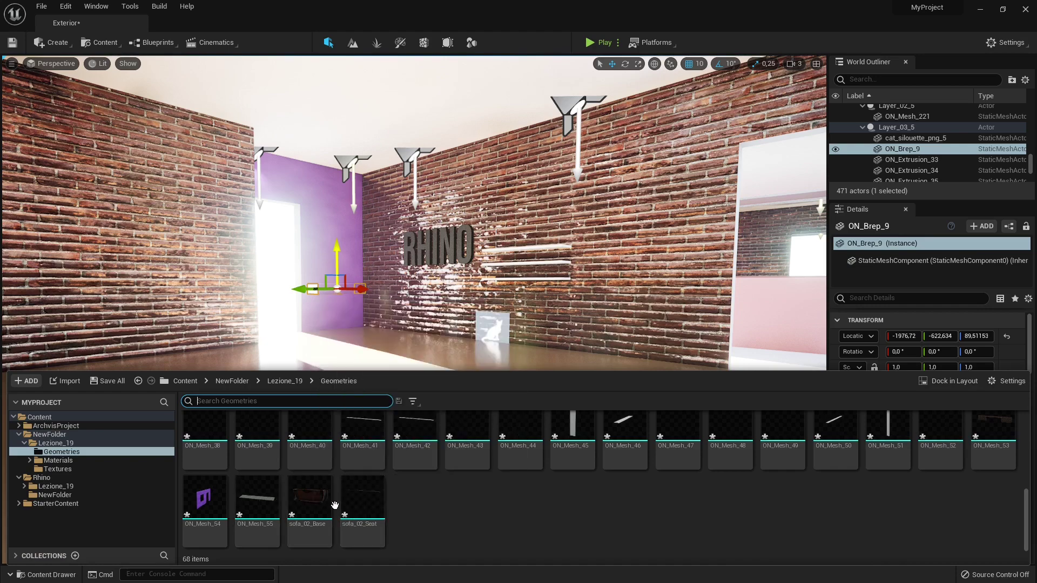
scroll(341, 501, up, 2)
scroll(341, 501, up, 2)
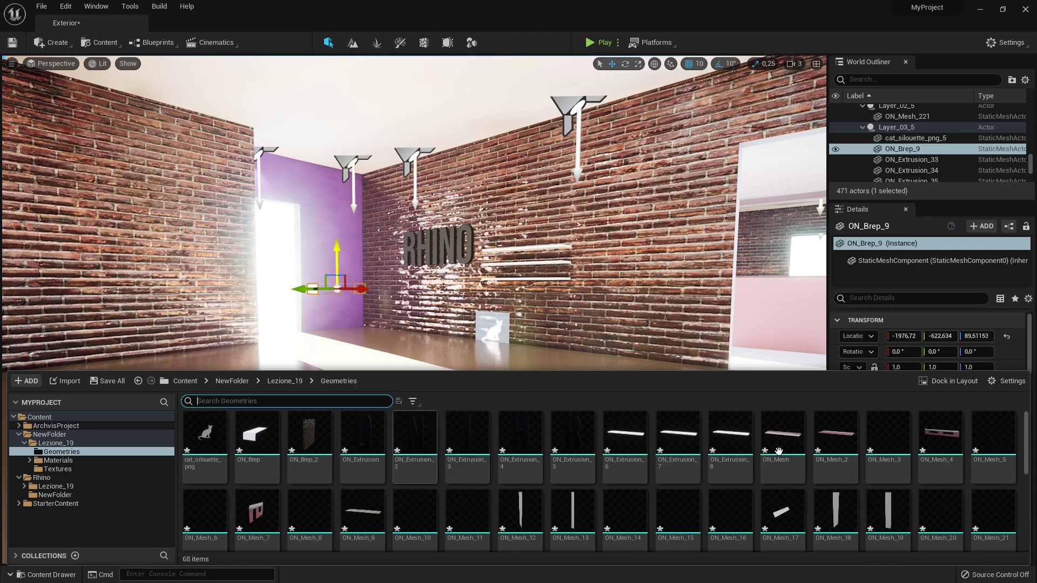
scroll(498, 469, down, 4)
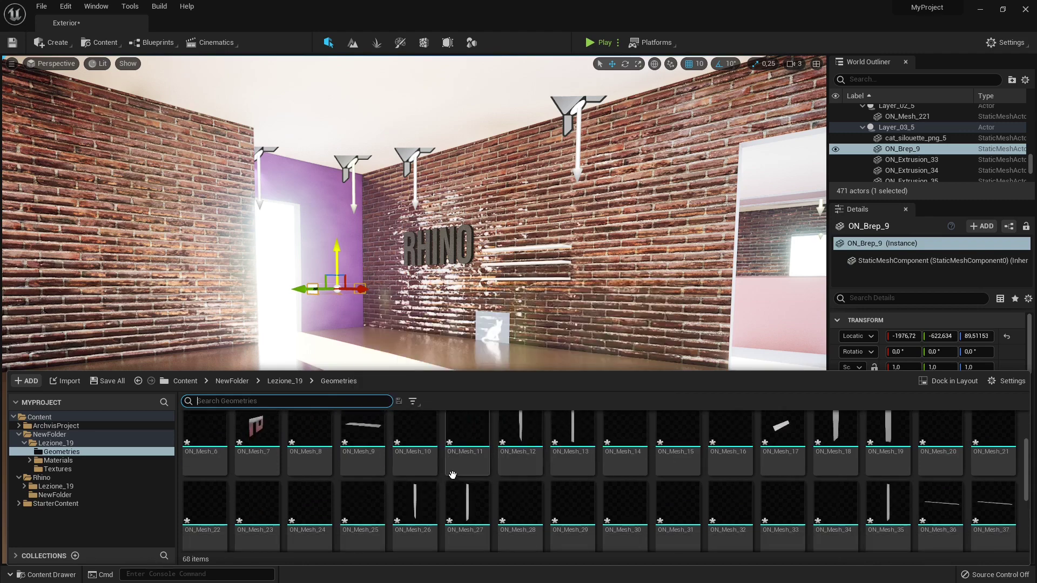
Step: Place the sofa_02_Base mesh from the Geometries folder beside the brick wall and raise it to a Z location of 130
scroll(457, 471, down, 1)
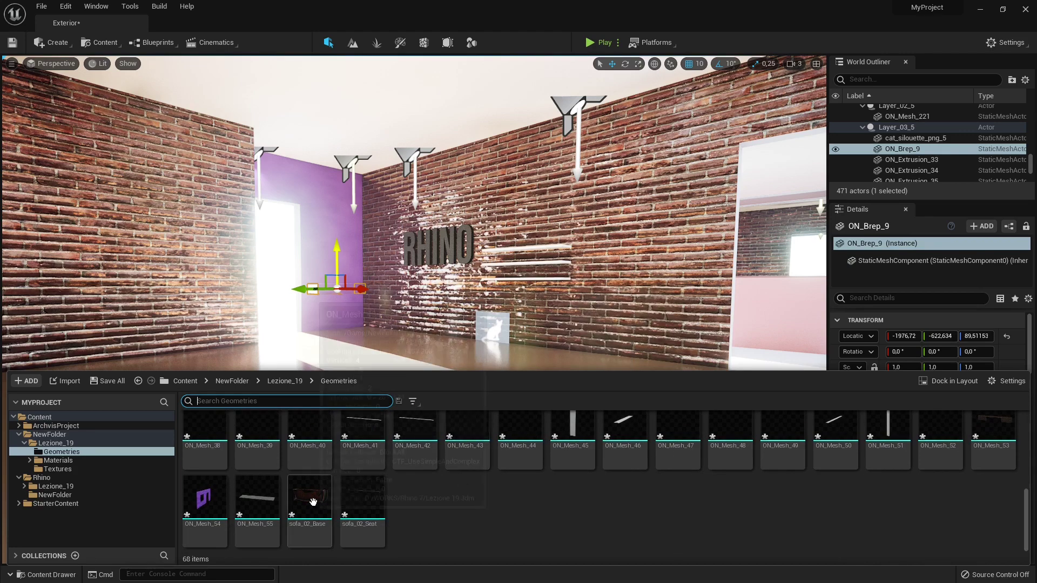
drag(313, 503, 591, 370)
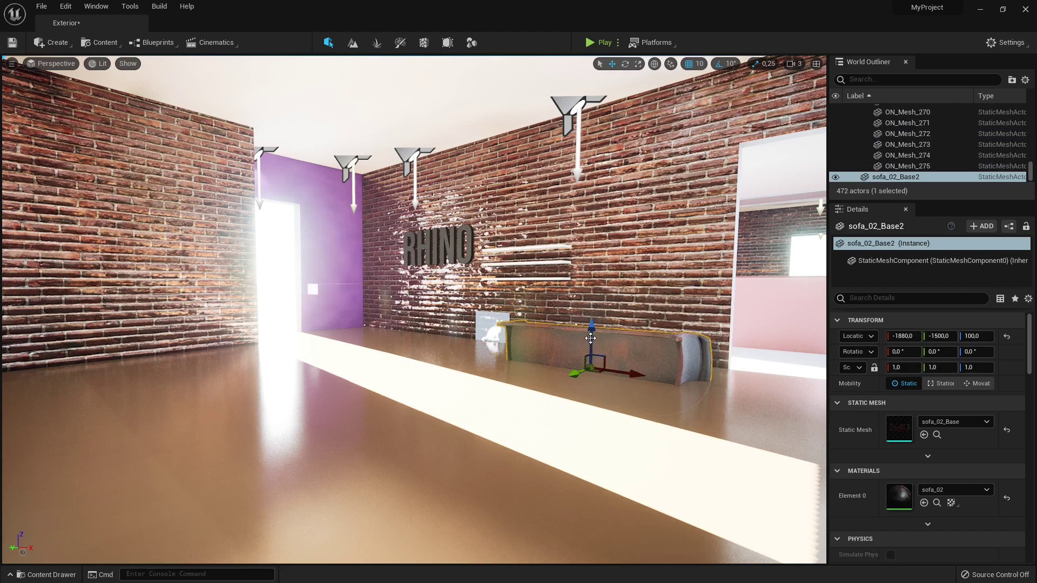
drag(590, 326, 583, 297)
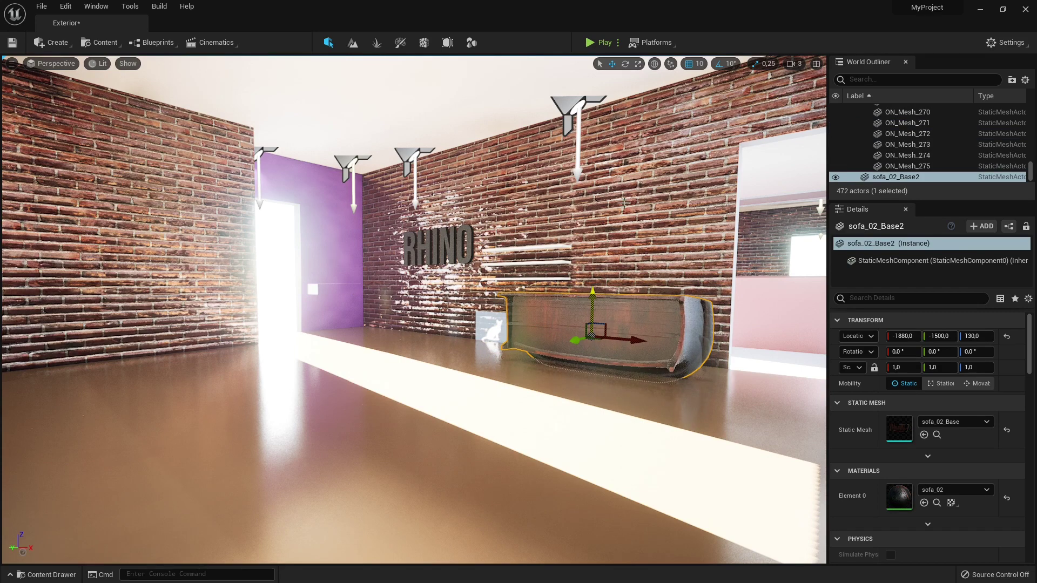
Step: Rotate the sofa about 90° around its X axis so it stands upright on its legs
key(e)
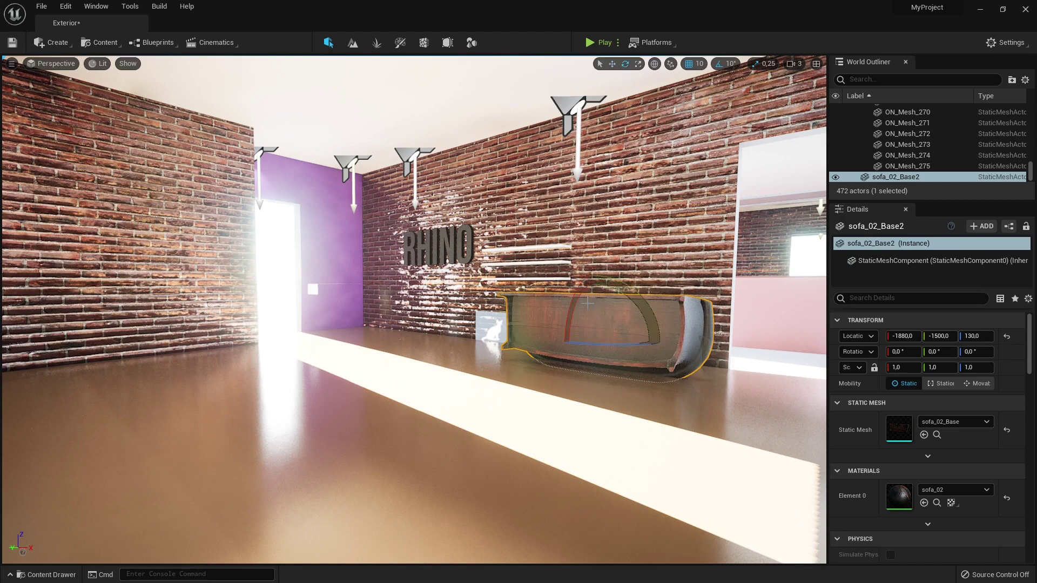
drag(582, 289, 532, 341)
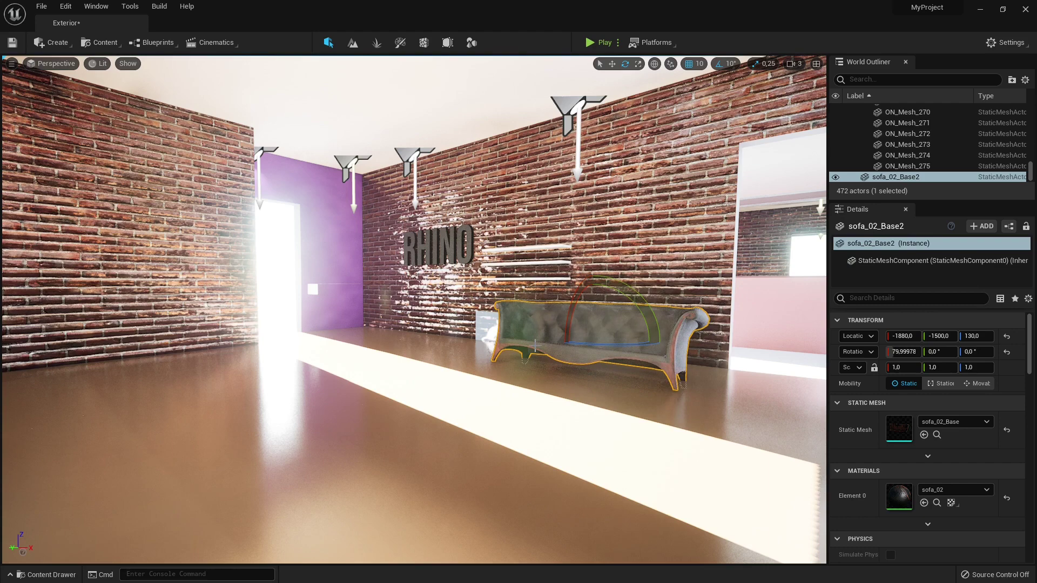
mouse_move(574, 302)
mouse_down()
mouse_move(552, 315)
mouse_move(572, 306)
mouse_up()
drag(511, 210, 510, 210)
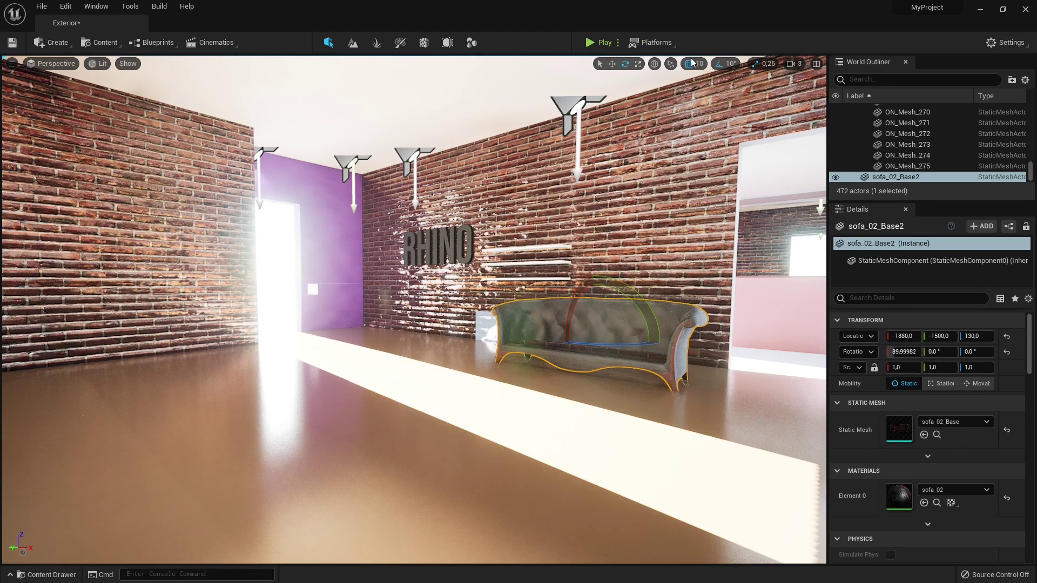
Step: Raise the sofa to Z 140, slide it along X to -2120 beneath the RHINO sign, and deselect it
click(612, 64)
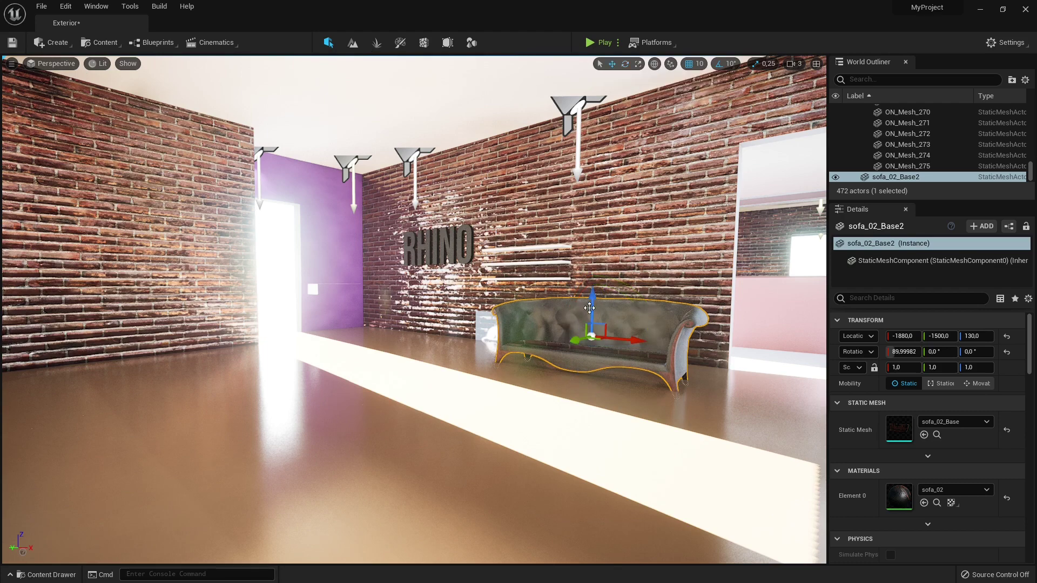
drag(592, 295, 592, 283)
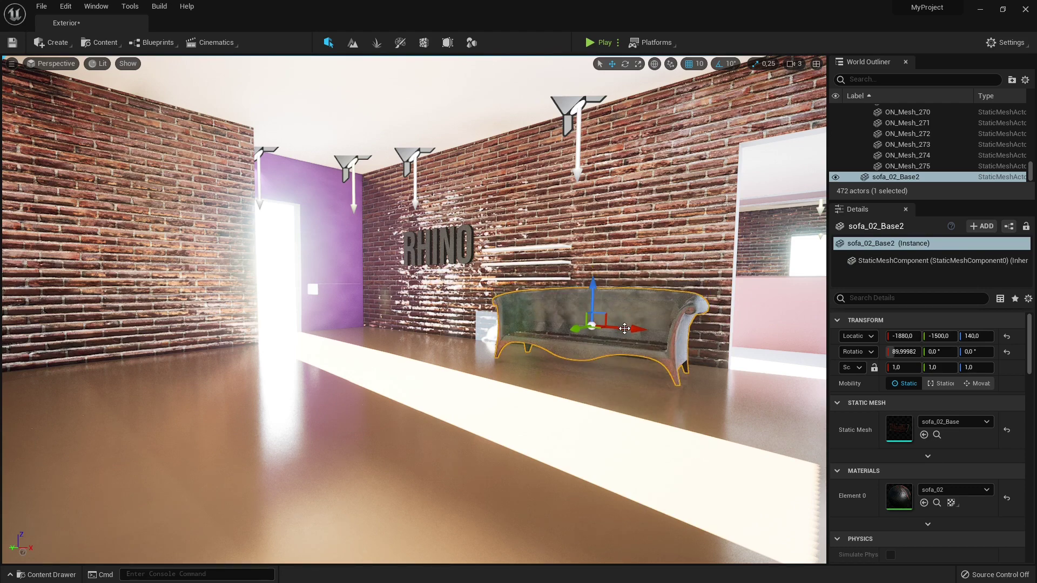
drag(621, 328, 403, 295)
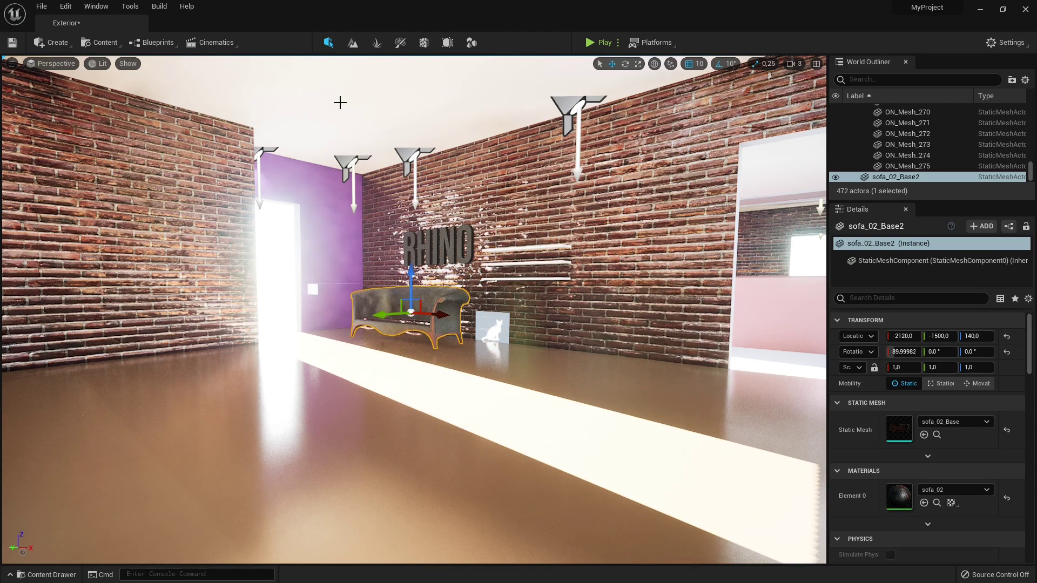
click(280, 223)
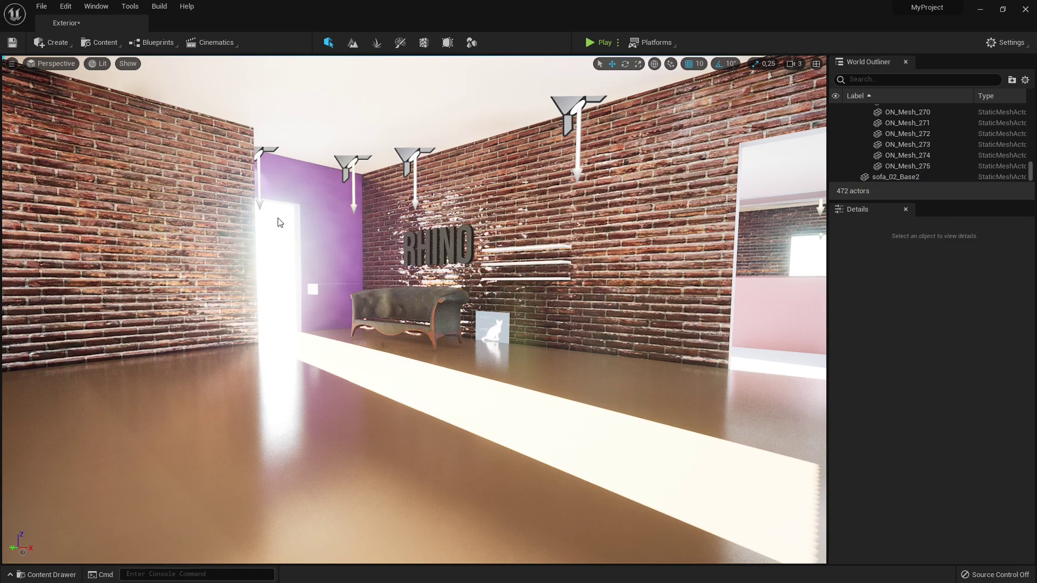